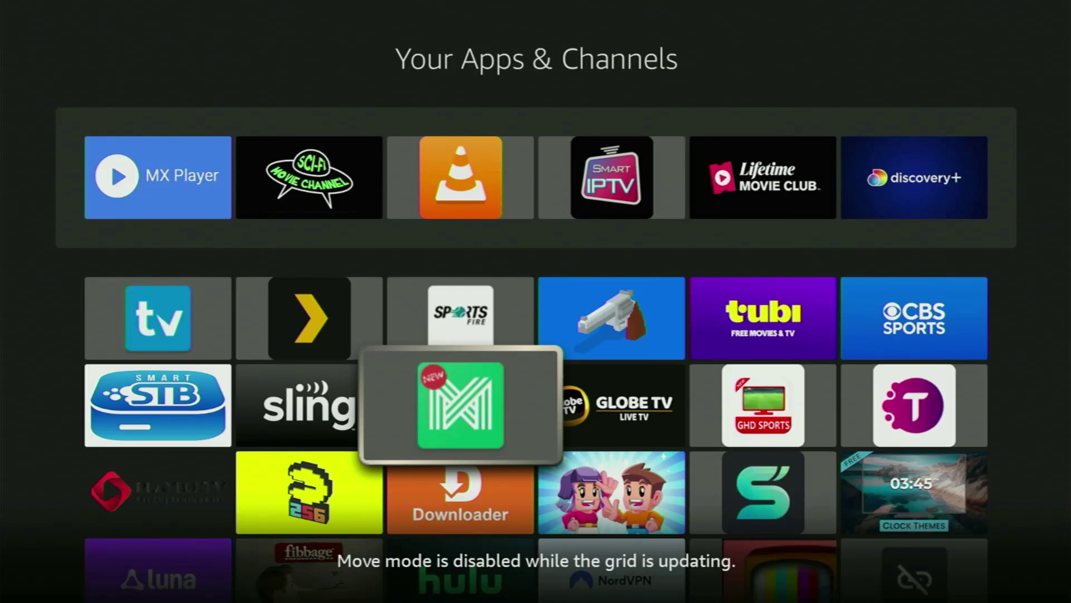
Step: Browse the installed apps grid past Plex, Luna, Downloader, Playbox and Smart STB
key(Up)
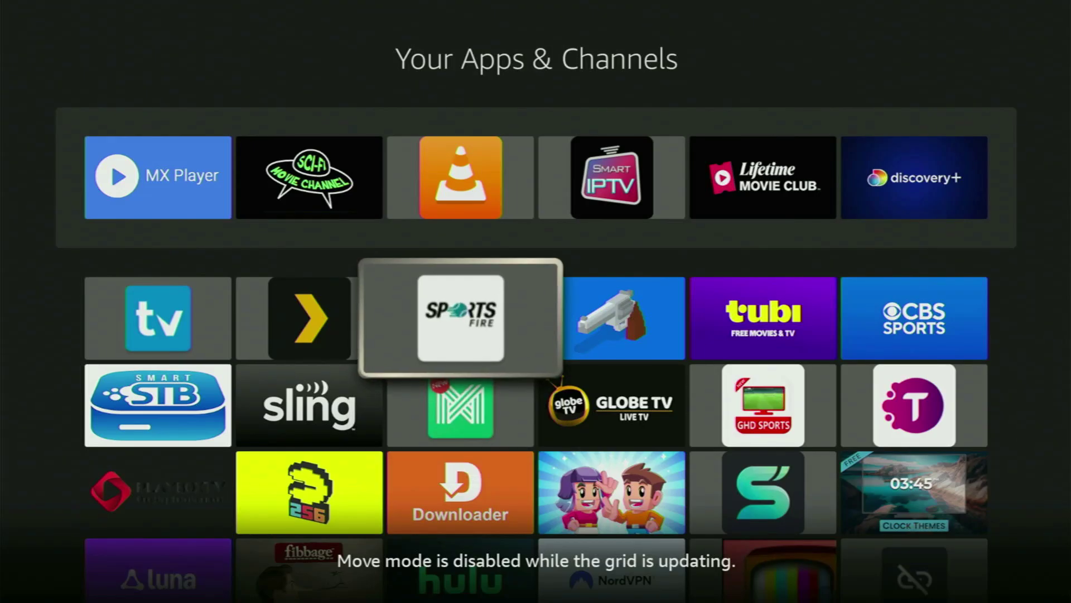
key(Left)
key(Down)
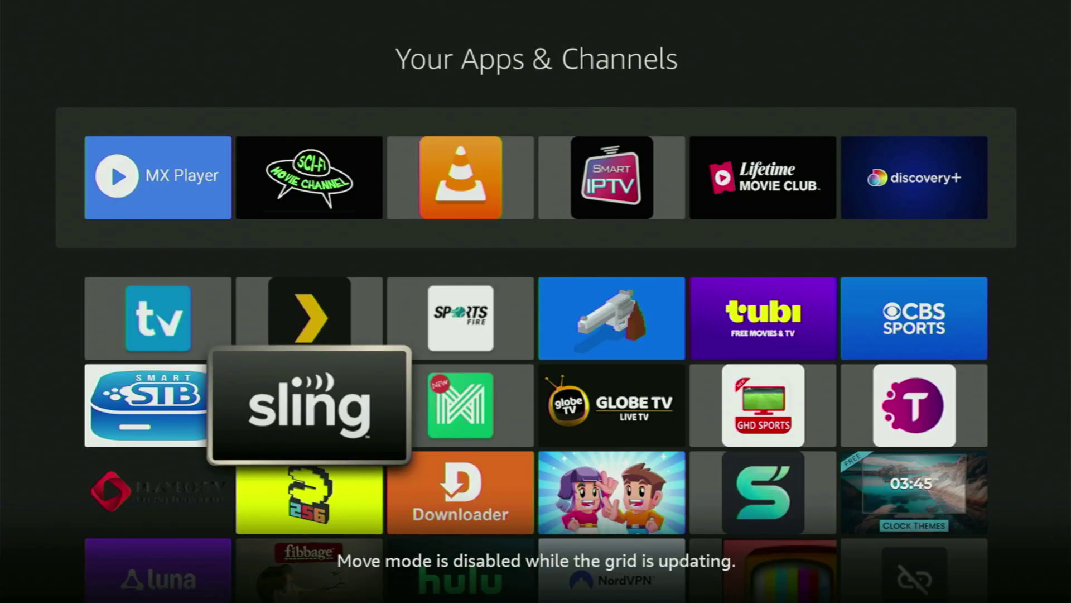
key(Down)
key(Down)
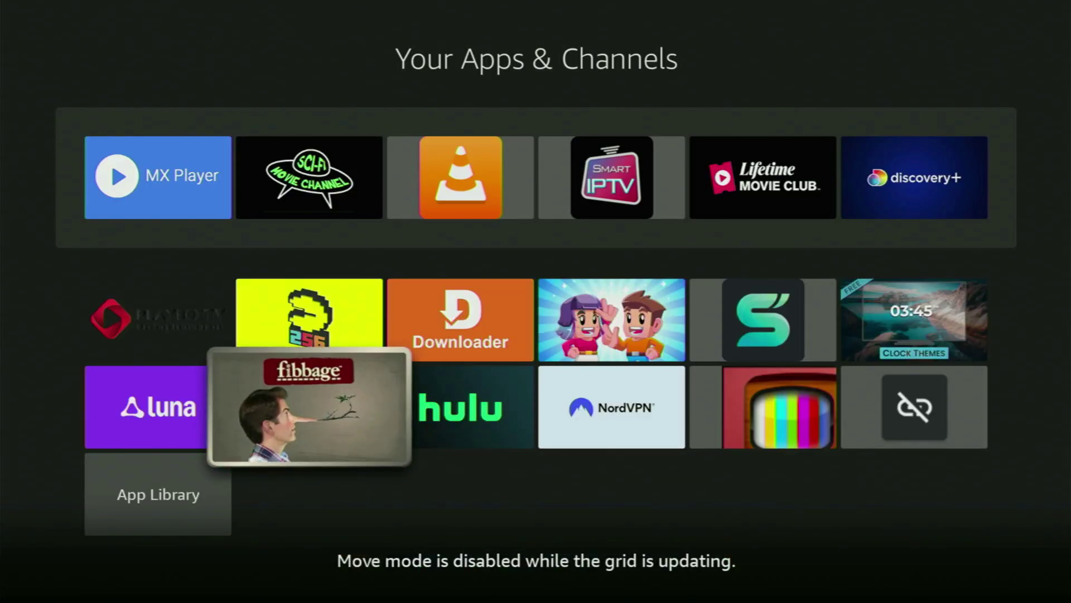
key(Left)
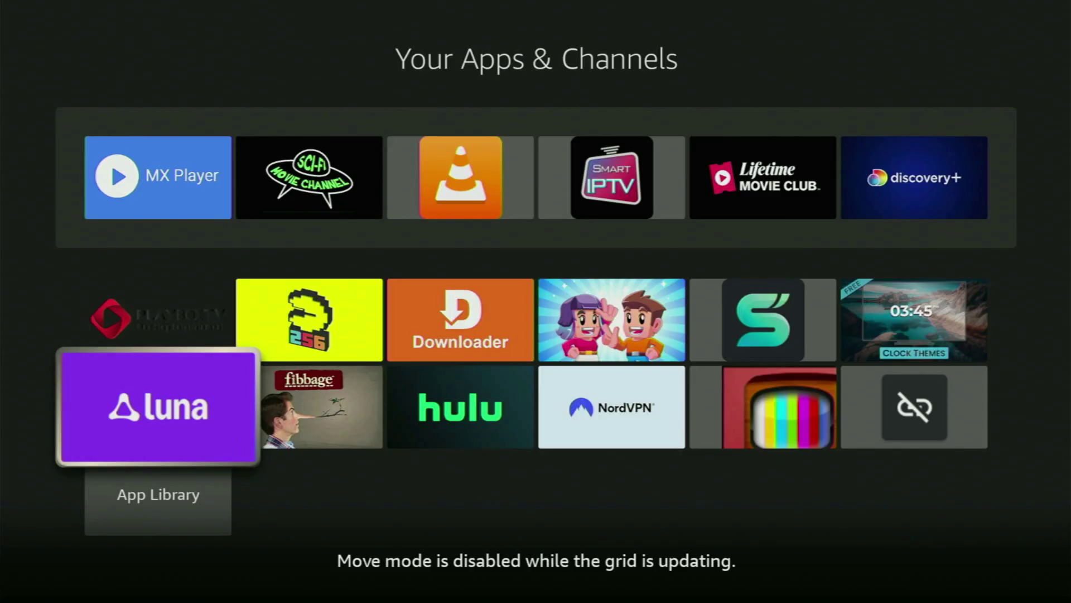
key(Left)
key(Up)
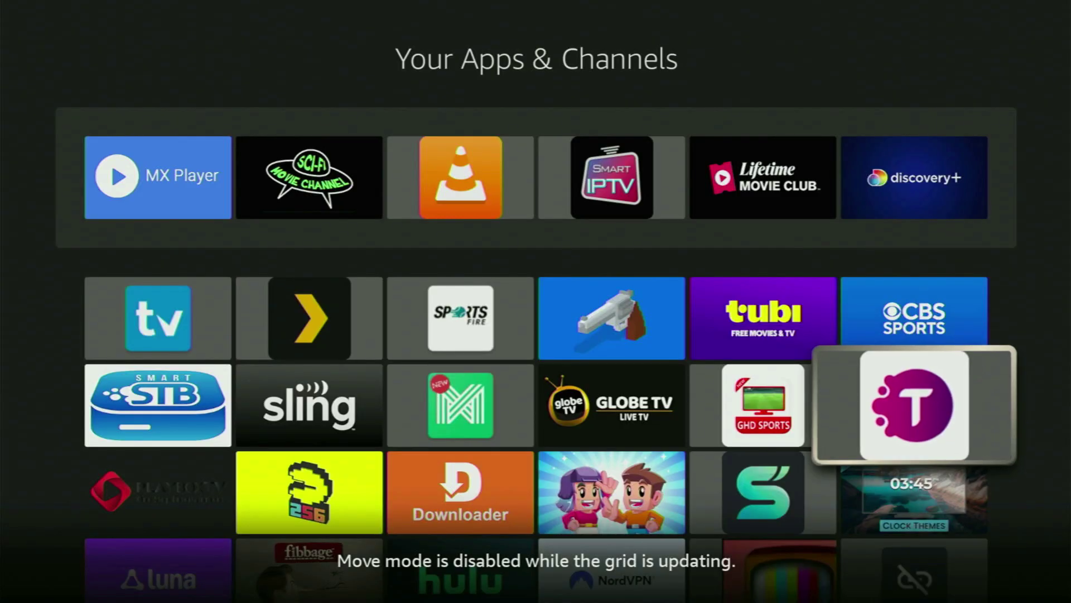
key(Left)
key(Left)
key(Left)
key(Down)
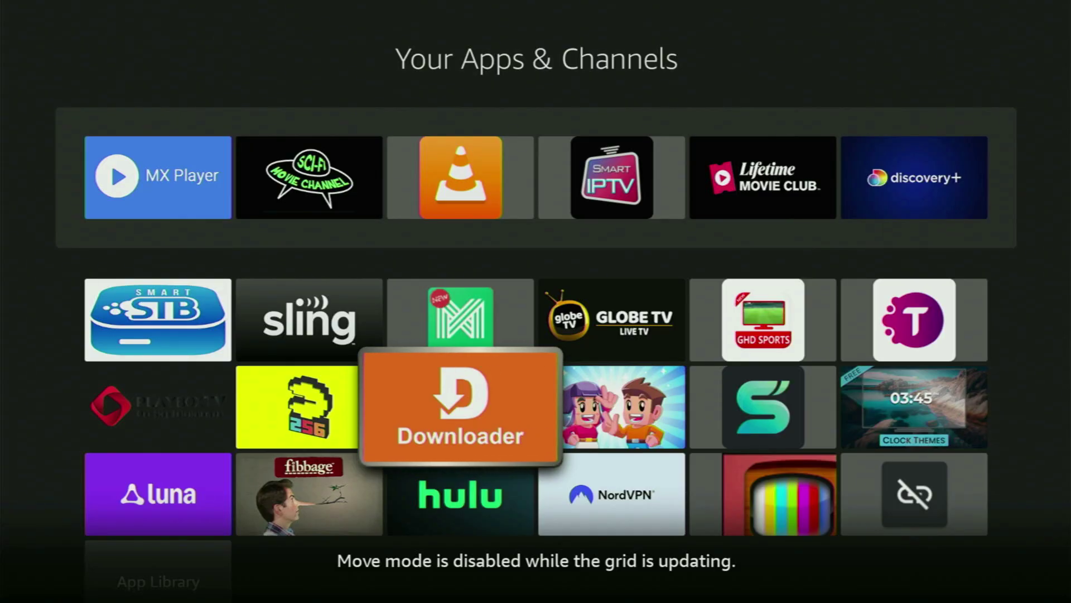
key(Left)
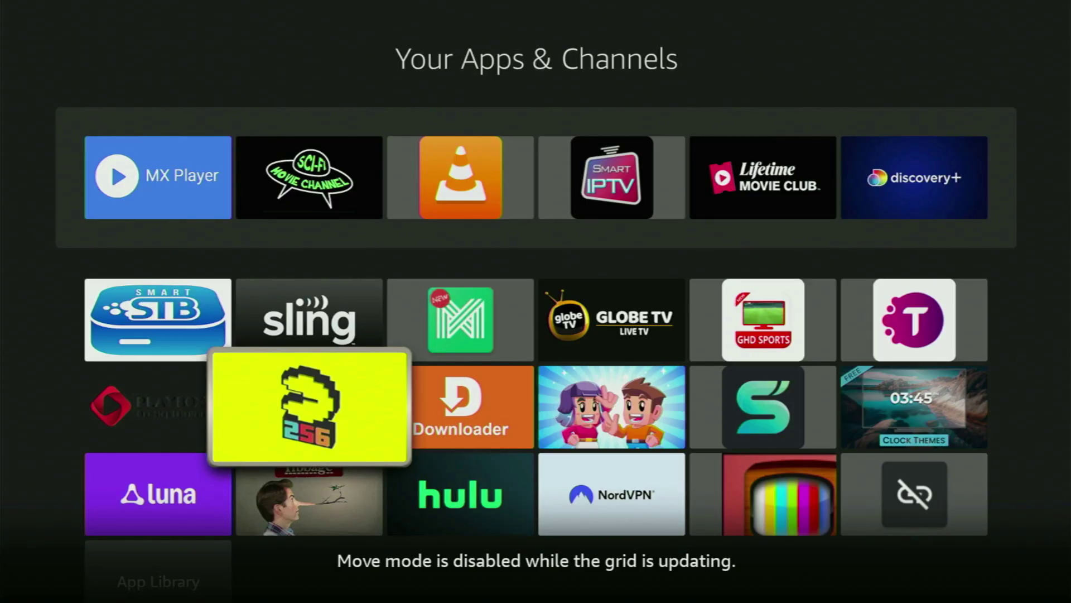
key(Left)
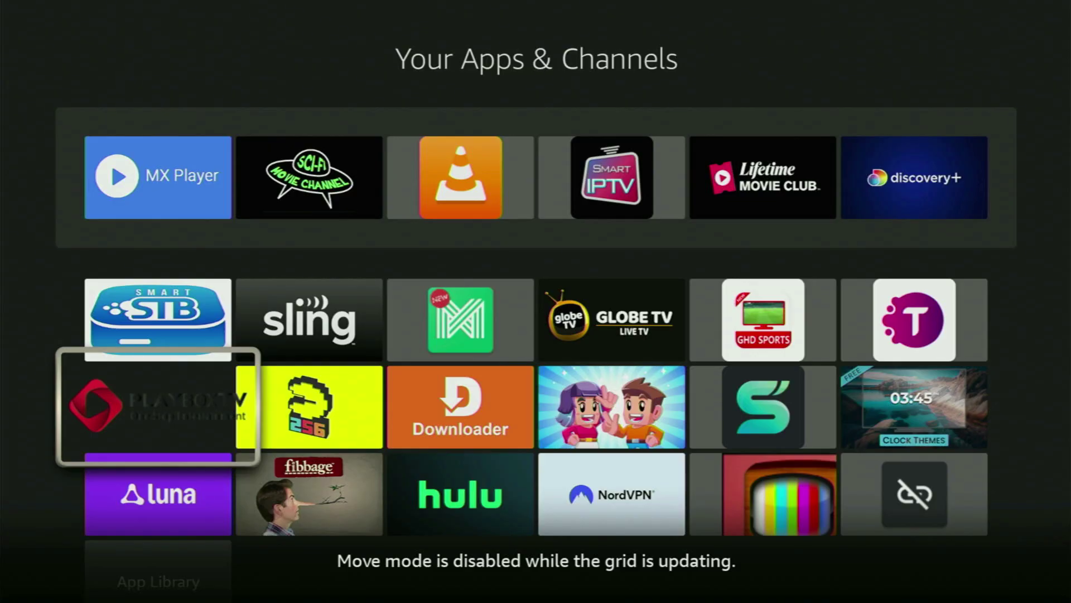
key(Up)
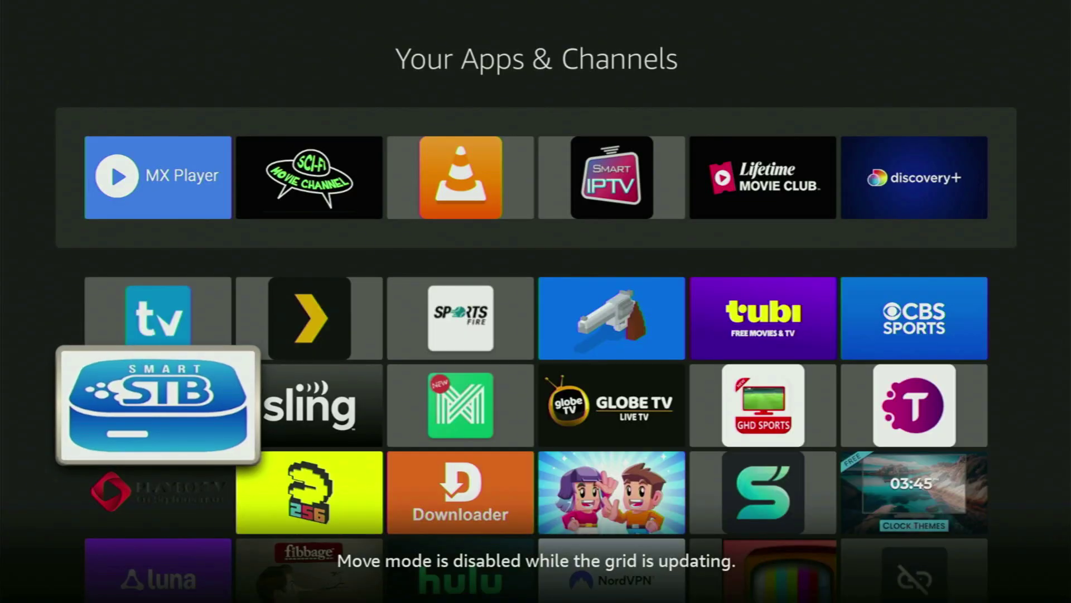
Step: Search Find for 'dow' and choose the Downloader suggestion
key(Home)
key(Left)
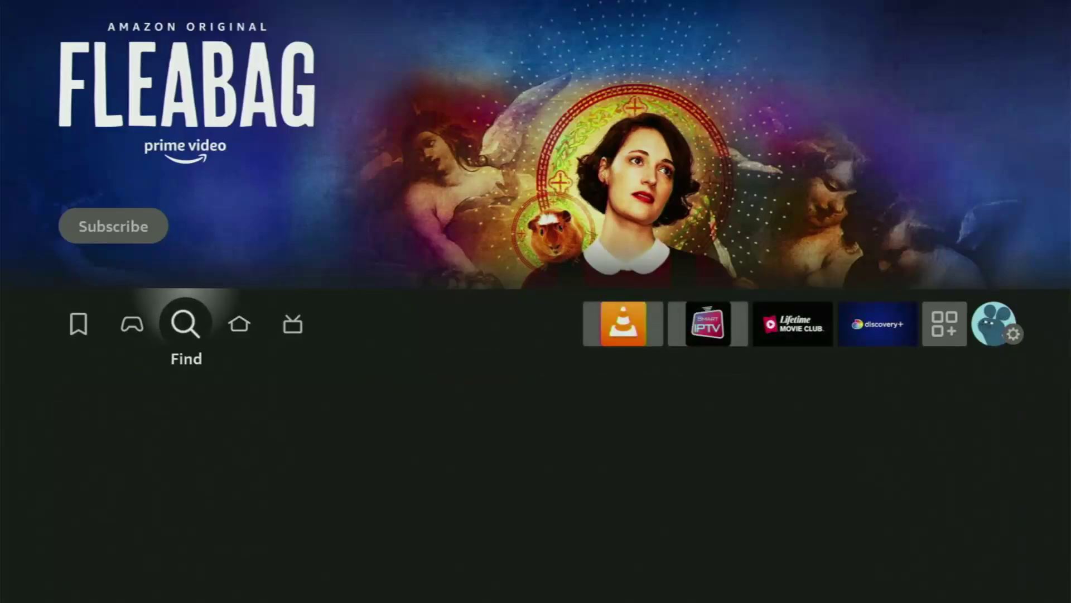
key(Down)
key(Return)
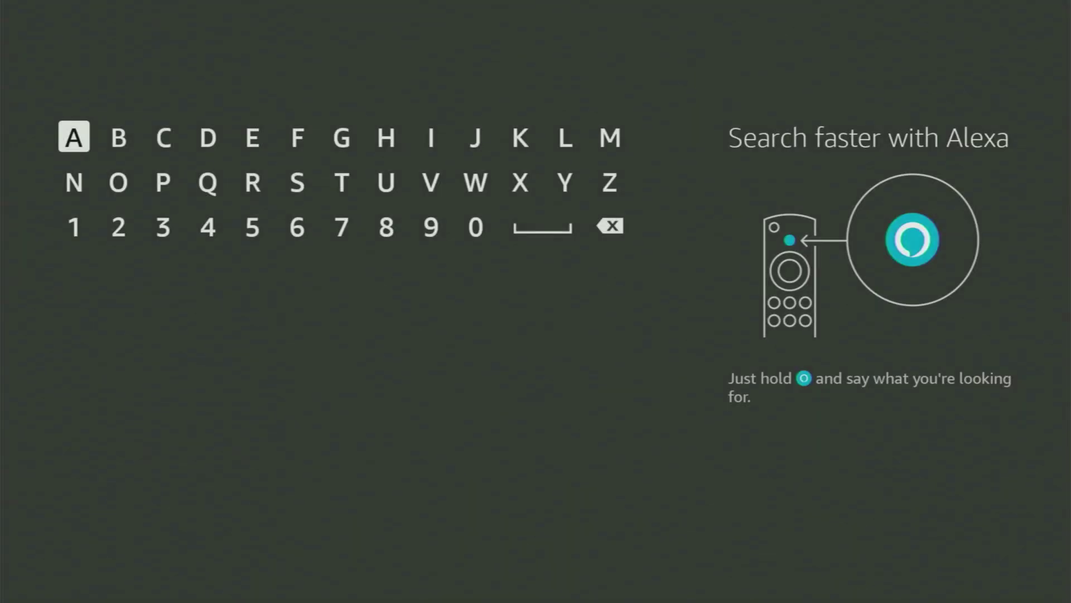
key(Right)
key(Right)
key(Right)
key(Return)
key(Down)
key(Left)
key(Left)
key(Return)
key(Right)
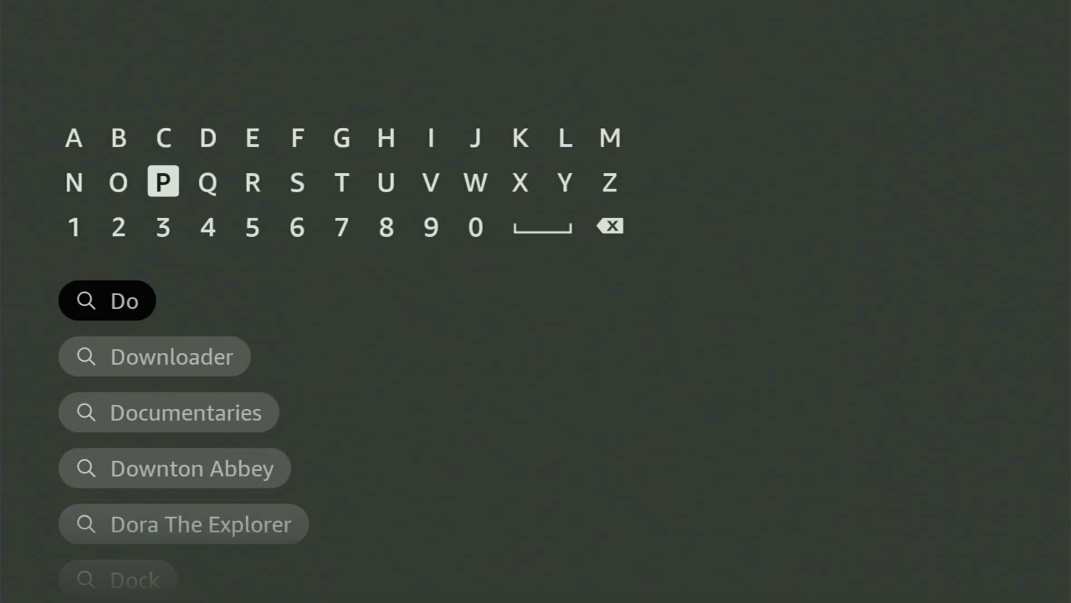
key(Right)
key(Right)
key(Right)
key(Right)
key(Right)
key(Right)
key(Right)
key(Return)
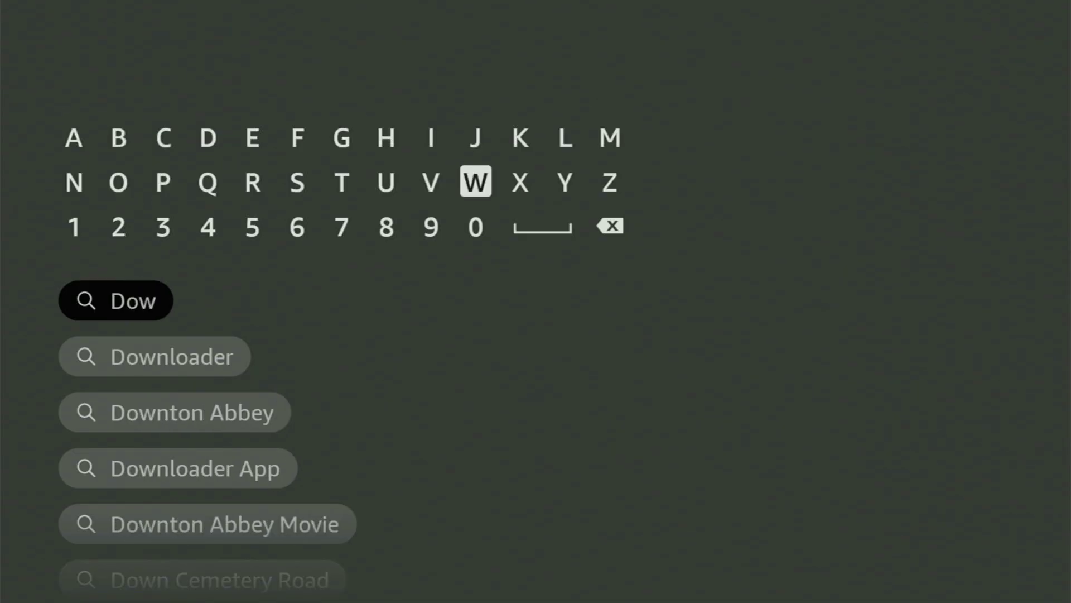
key(Down)
key(Down)
key(Down)
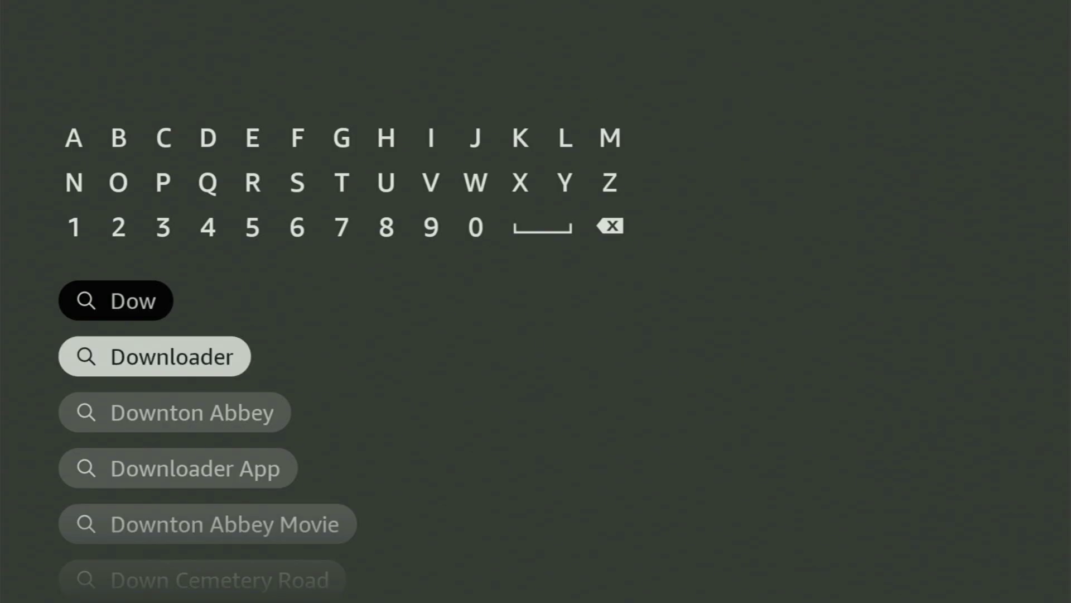
key(Return)
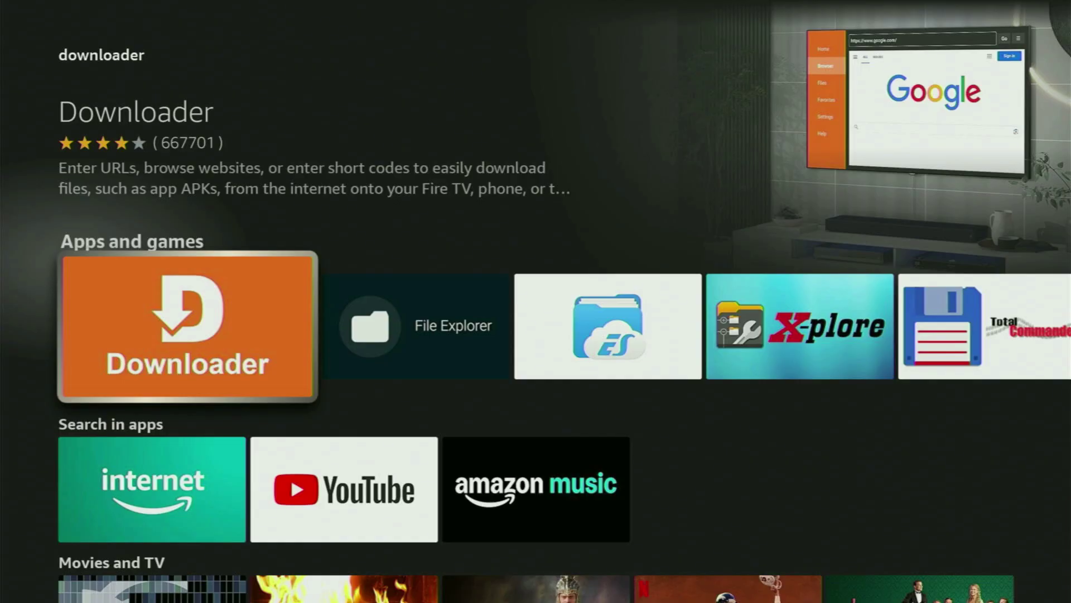
Step: Browse the Downloader results' Movies & TV and Live TV rows, then head back home
key(Down)
key(Down)
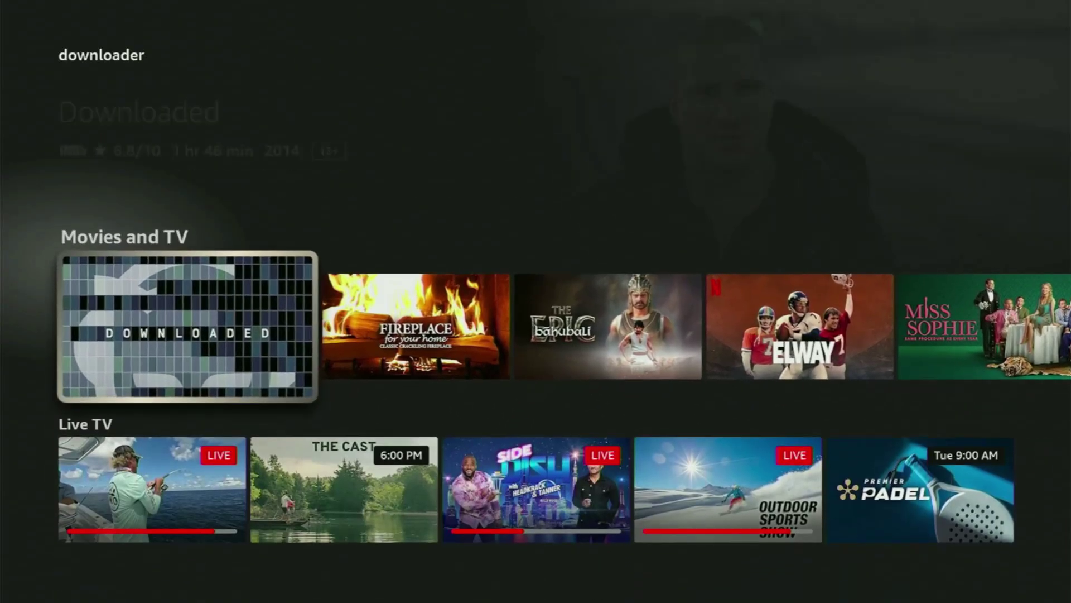
key(Down)
key(Right)
key(Right)
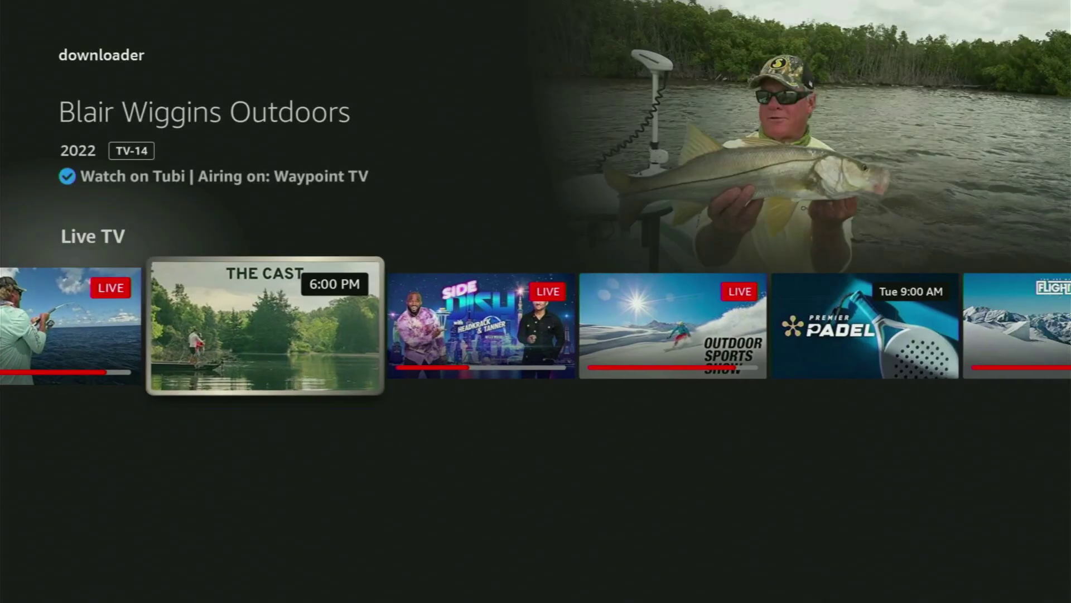
key(Right)
key(Right)
key(Right)
key(Right)
key(Right)
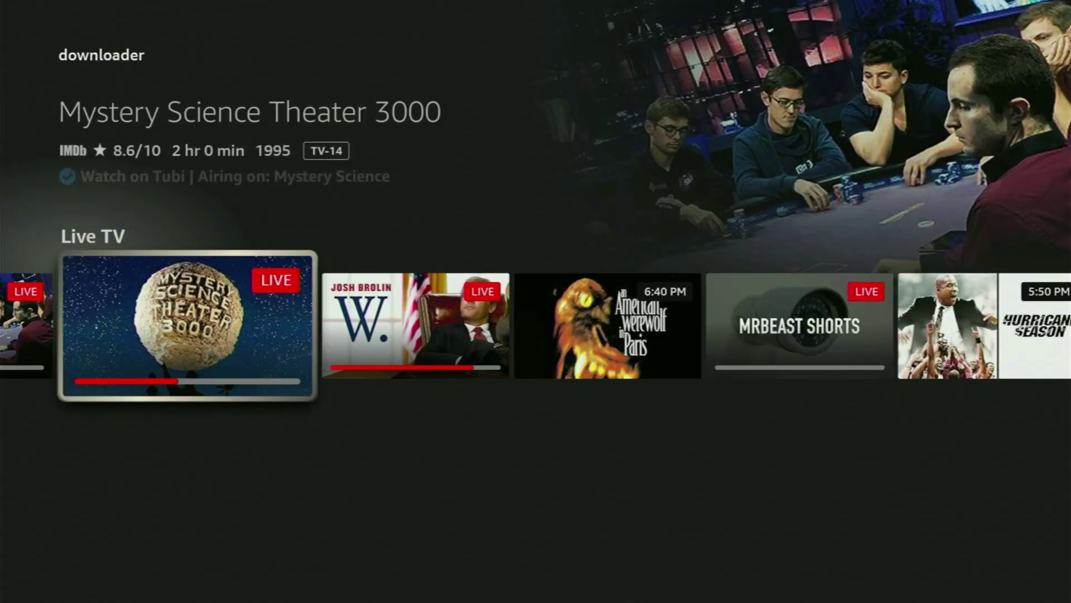
key(Up)
key(Right)
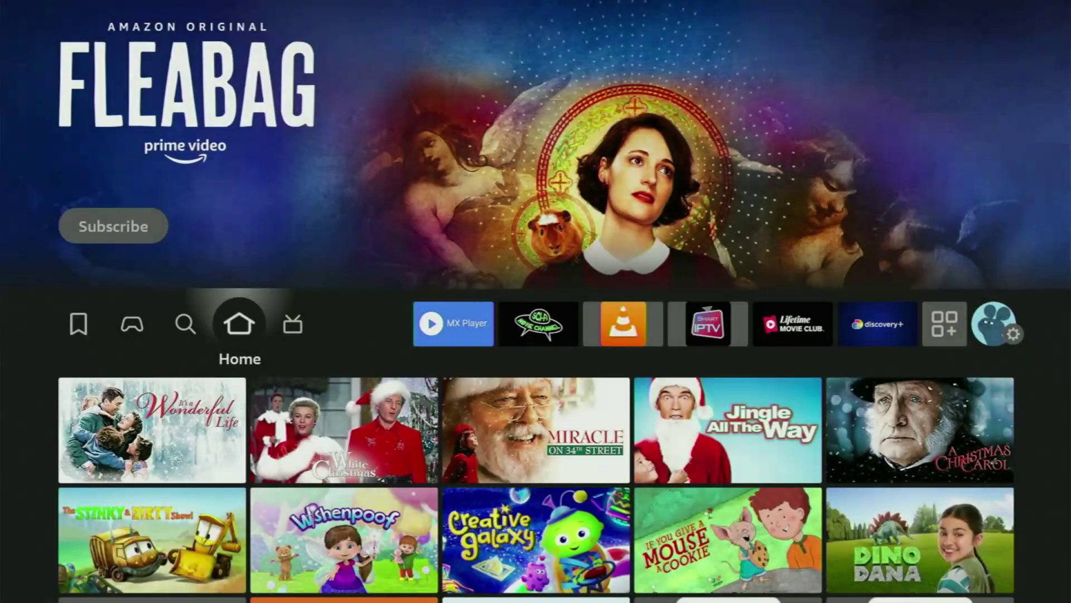
key(Right)
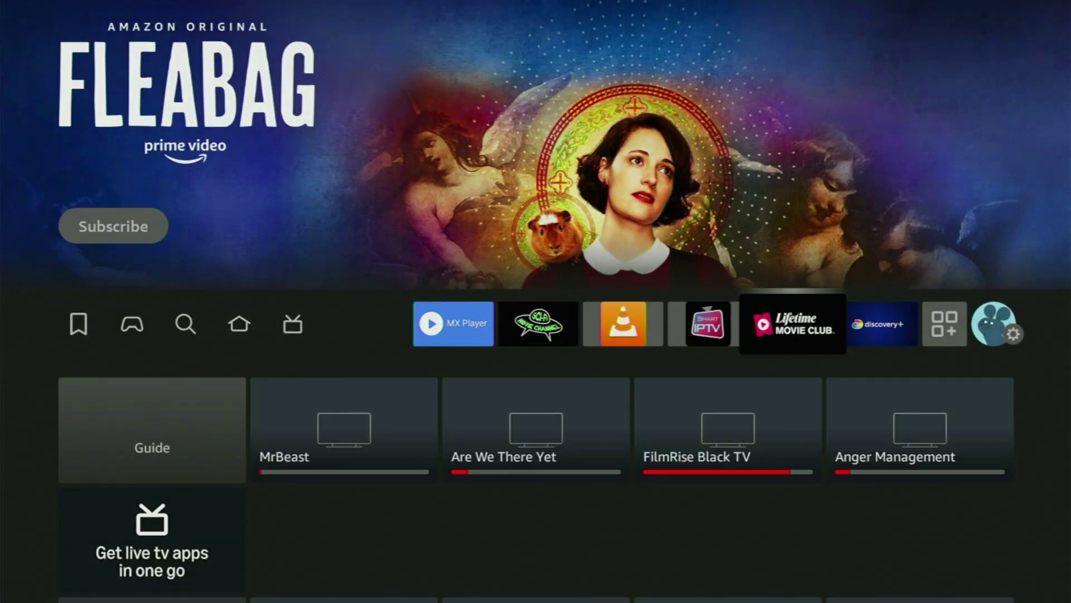
Step: Open Settings > My Fire TV
key(Right)
key(Right)
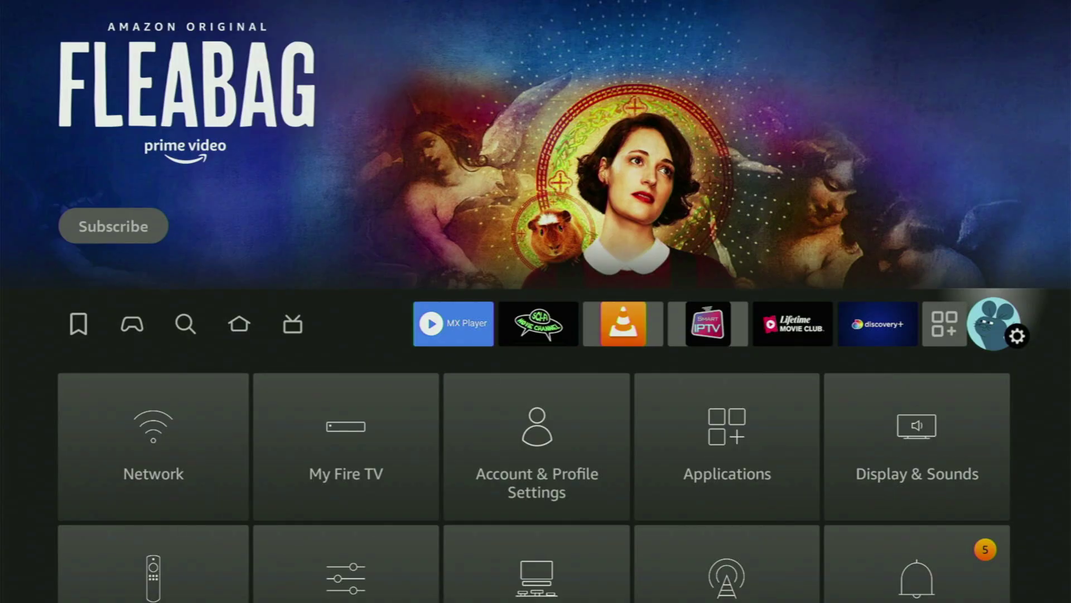
key(Down)
key(Right)
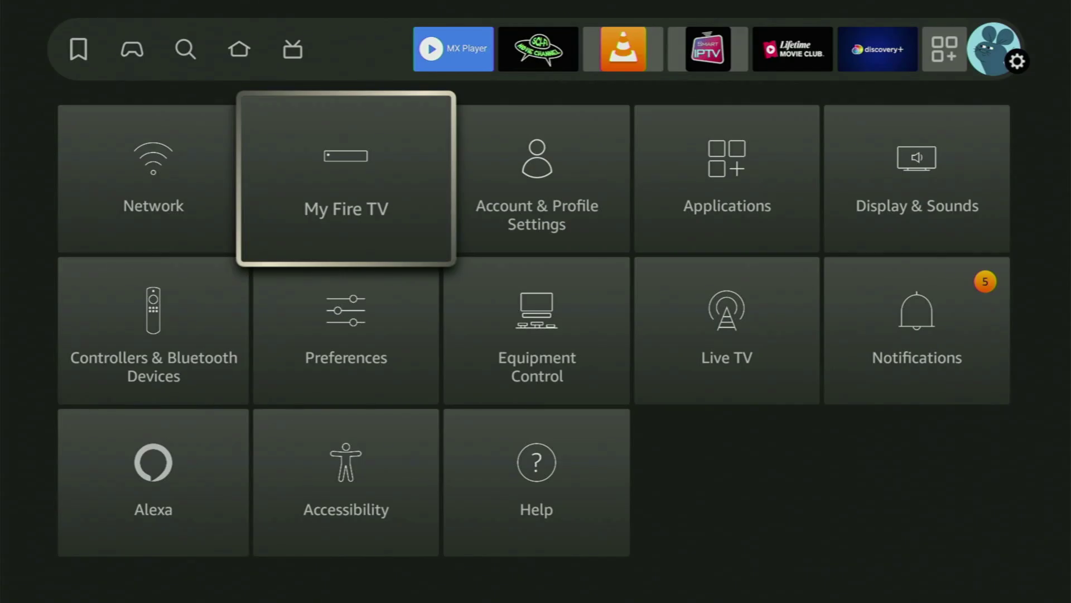
key(Return)
Step: Scroll through My Fire TV entries: Developer options, About, Legal & Compliance and Sleep
key(Down)
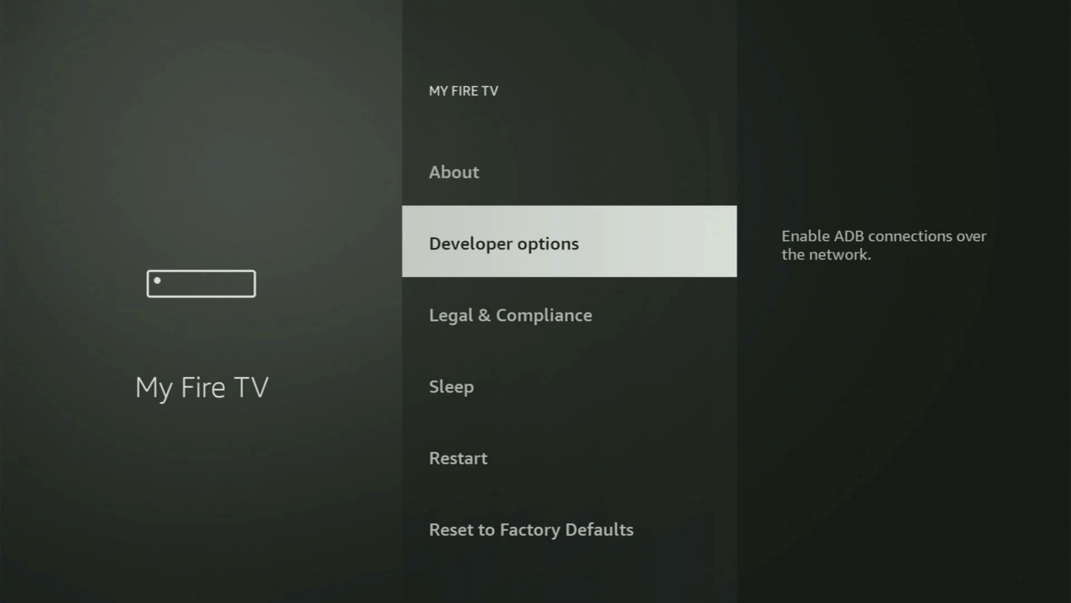
key(Down)
key(Down)
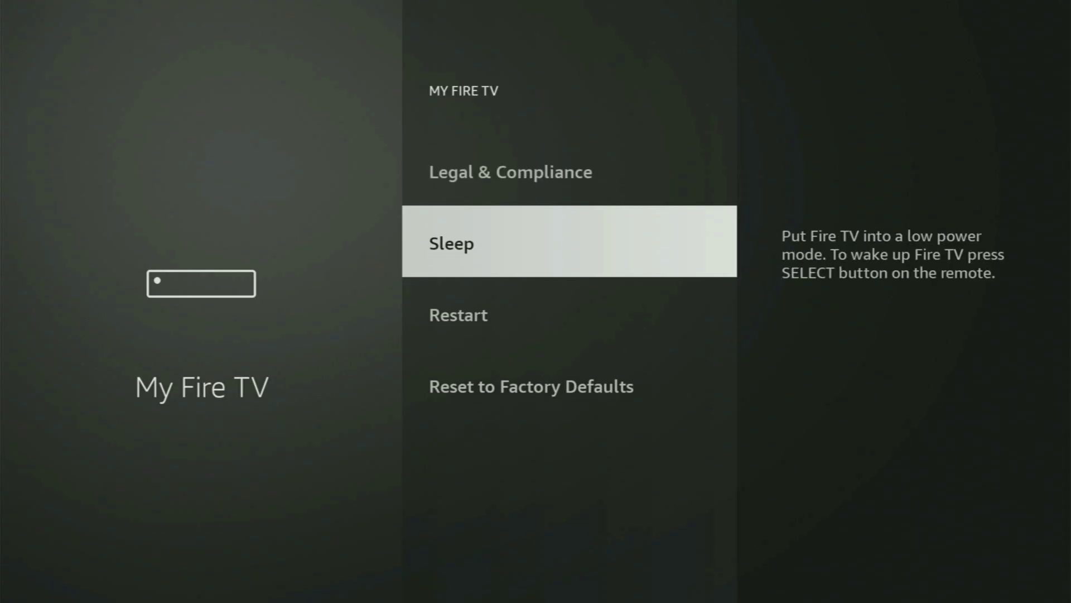
key(Down)
key(Down)
key(Up)
key(Up)
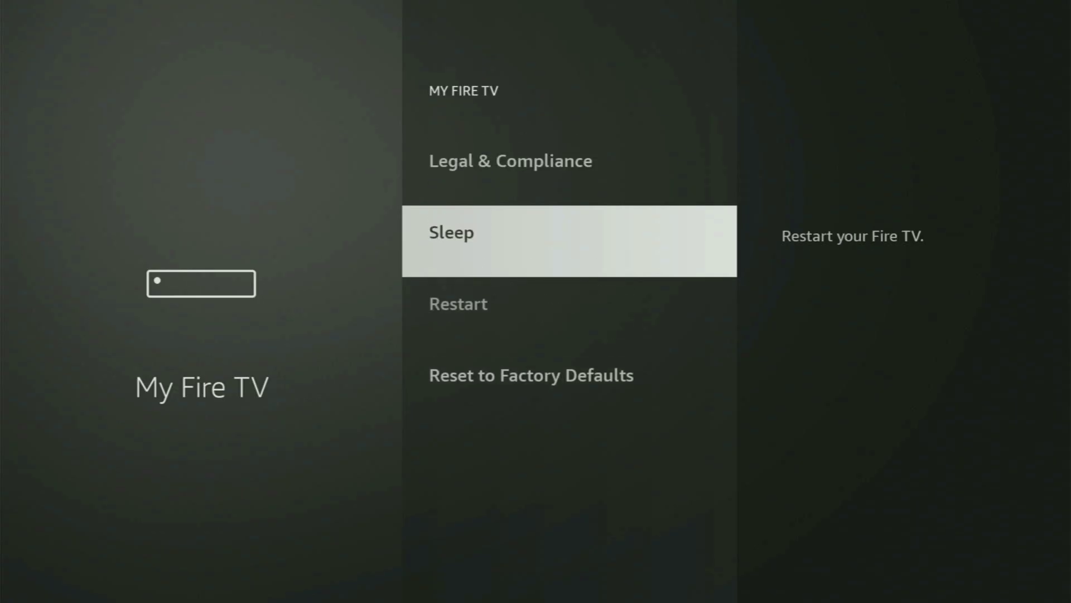
key(Up)
key(Up)
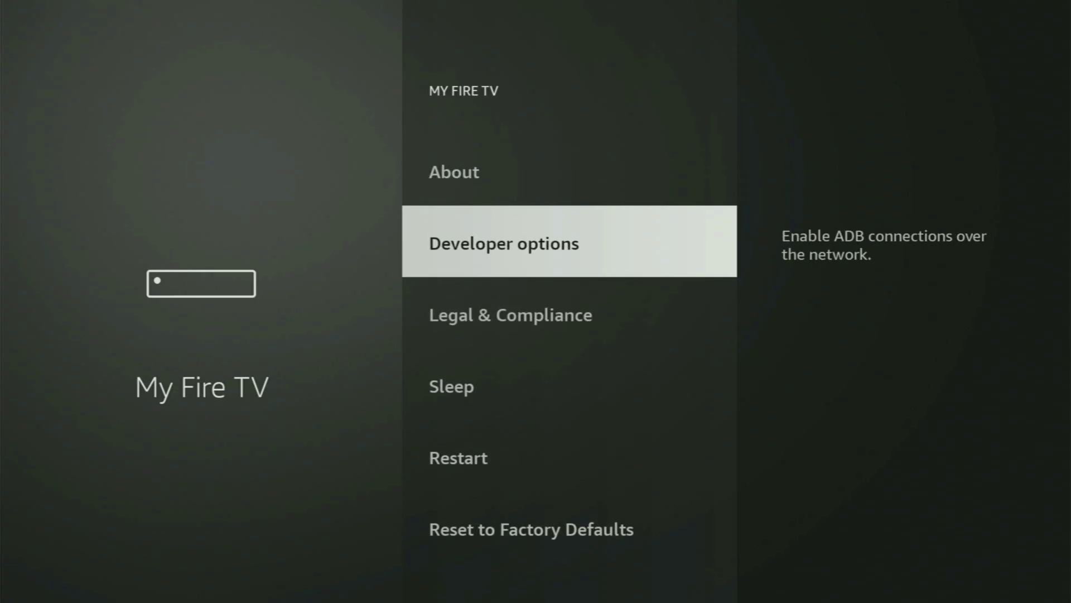
key(Up)
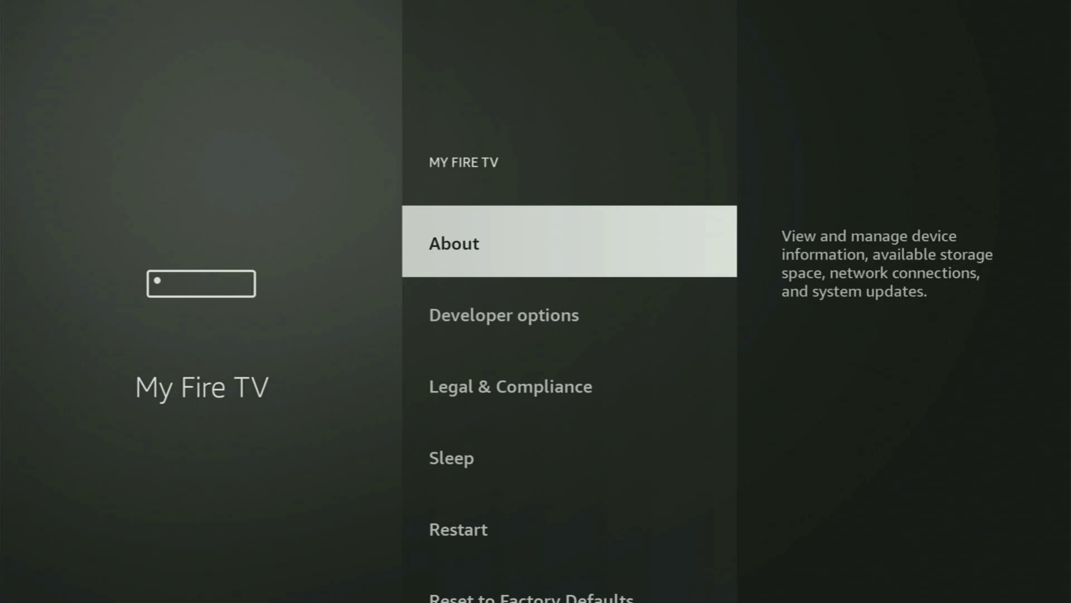
key(Down)
key(Down)
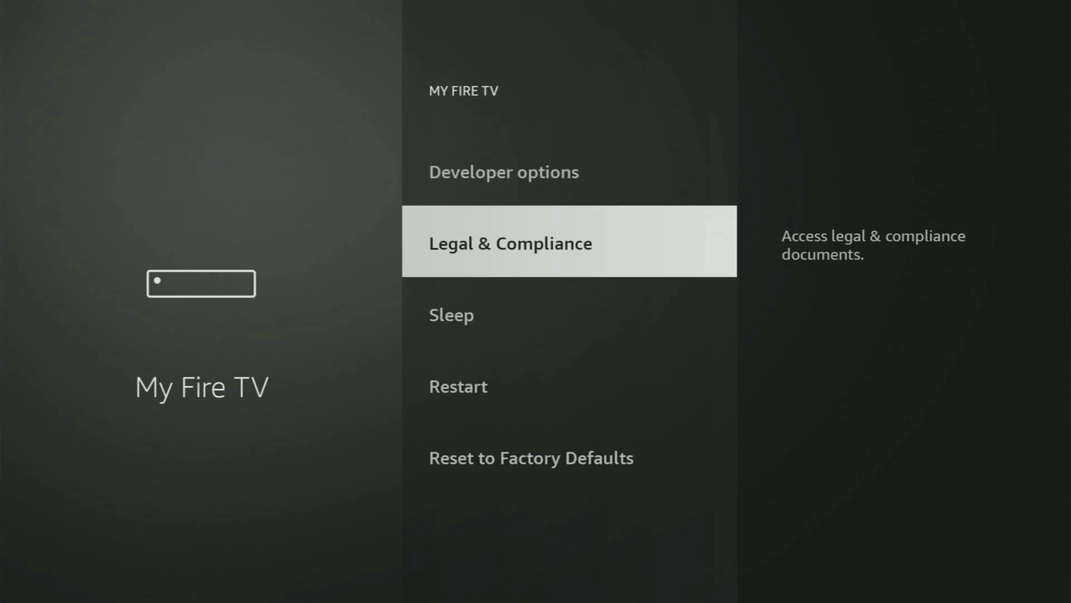
key(Down)
key(Down)
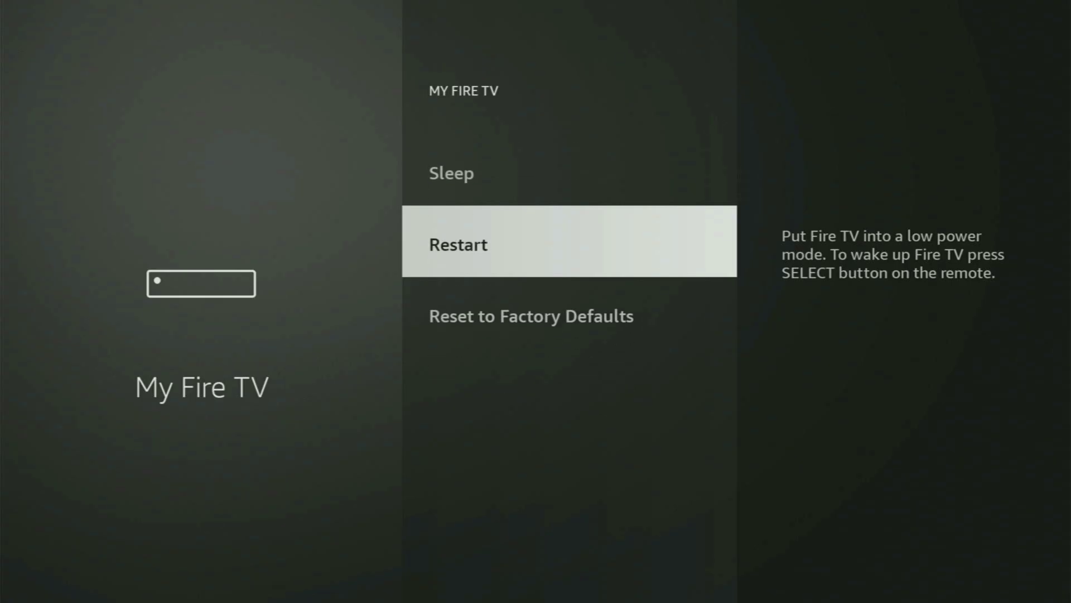
key(Down)
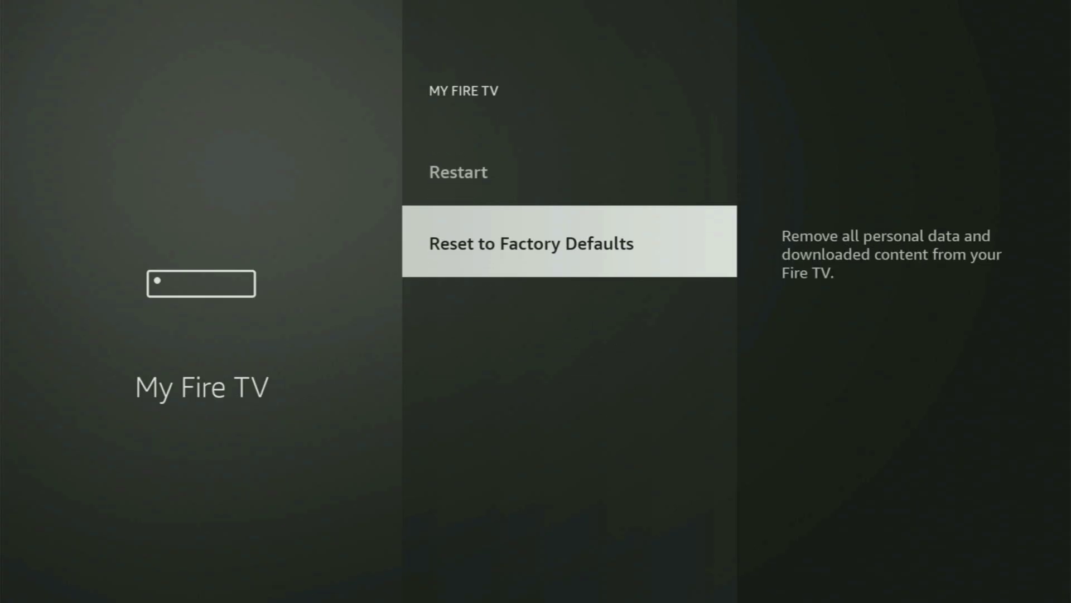
key(Up)
key(Up)
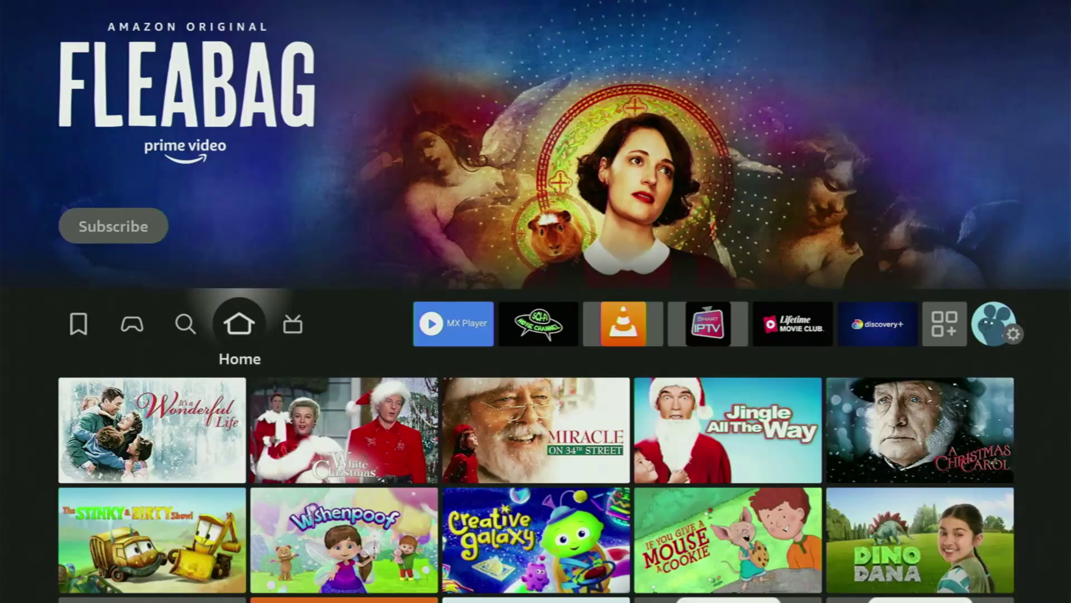
Step: Select Fire TV in About to get 'No need, you are already a developer', then return to My Fire TV
key(Right)
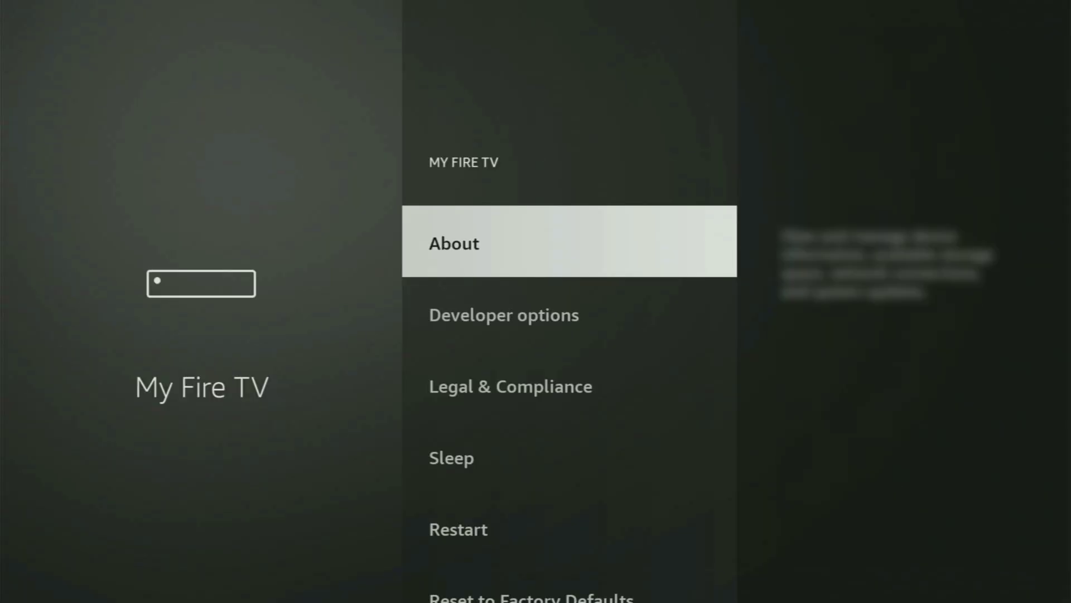
key(Return)
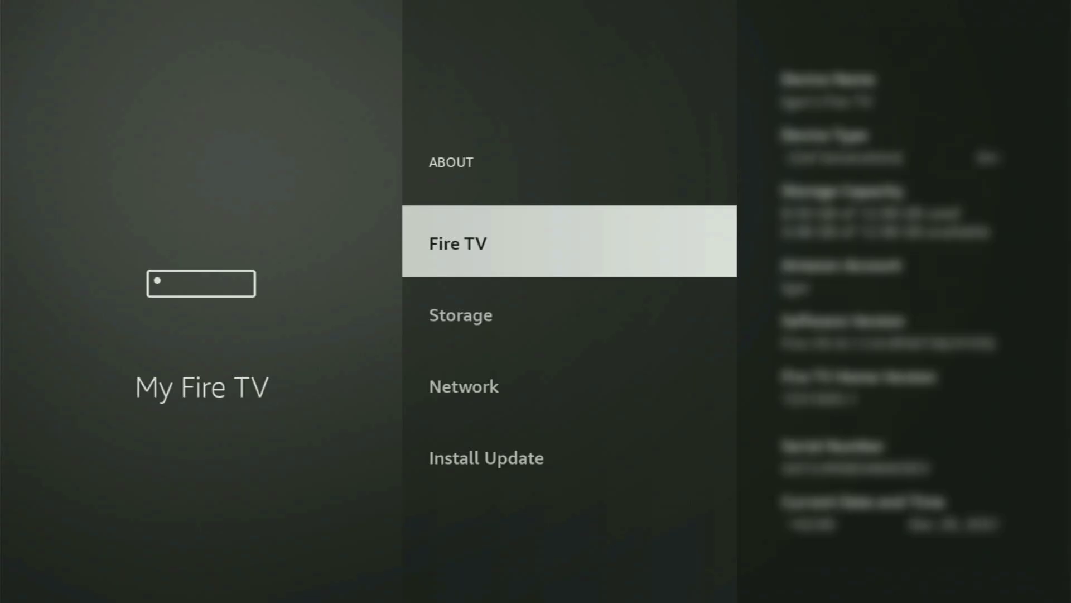
key(Return)
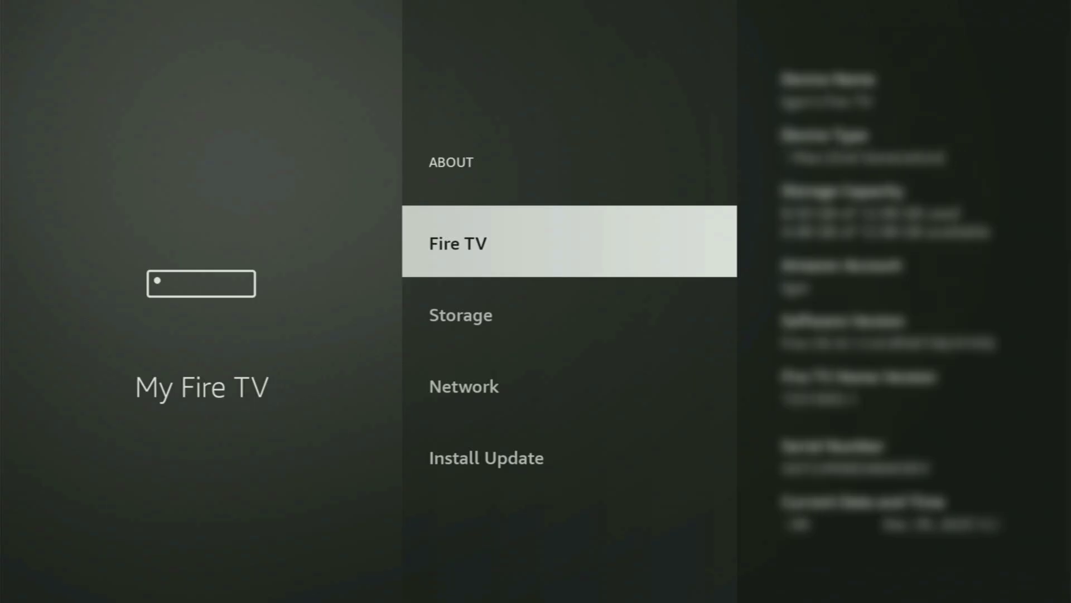
key(Down)
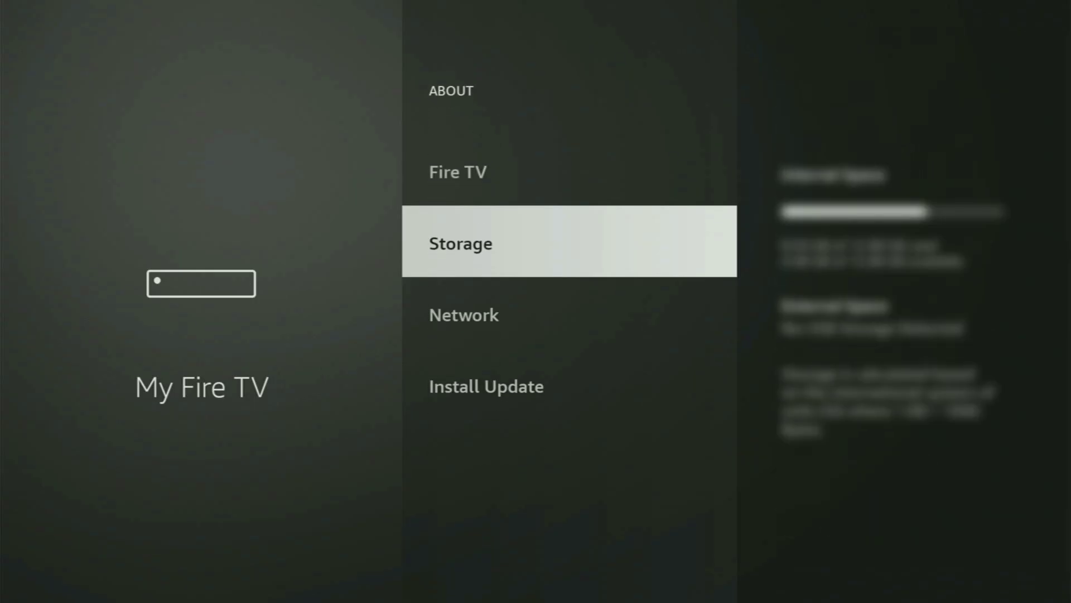
key(Escape)
key(Down)
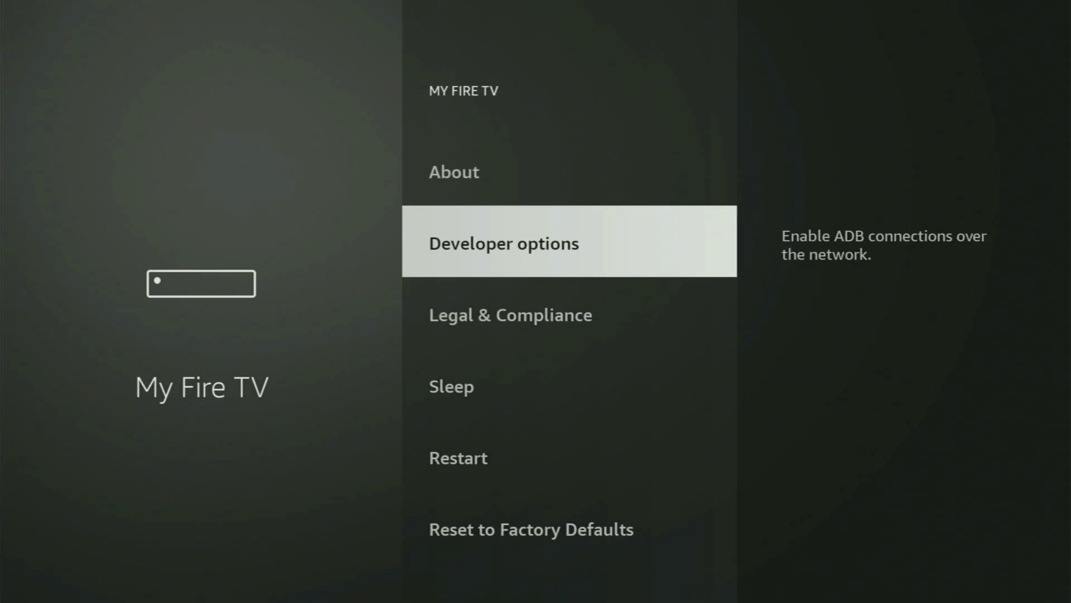
Step: Open Developer options > Install unknown apps and confirm Downloader is ON
key(Return)
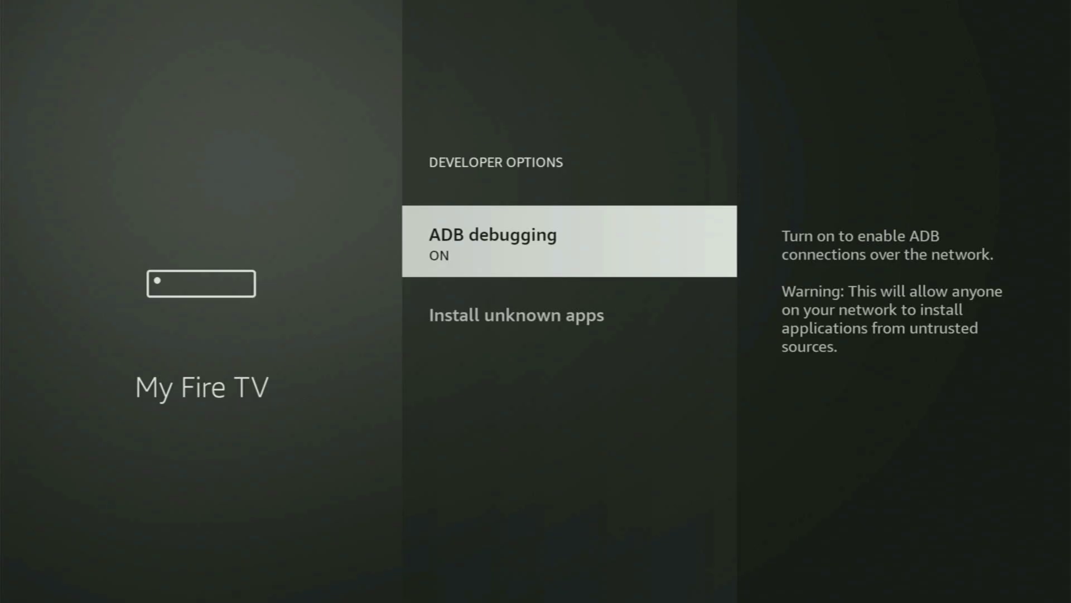
key(Down)
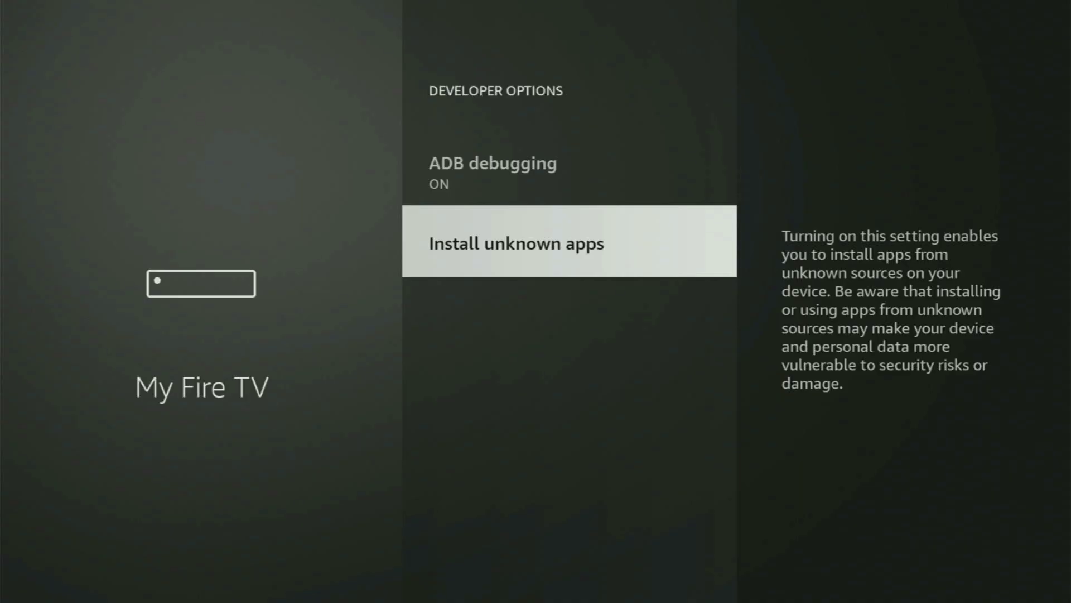
key(Return)
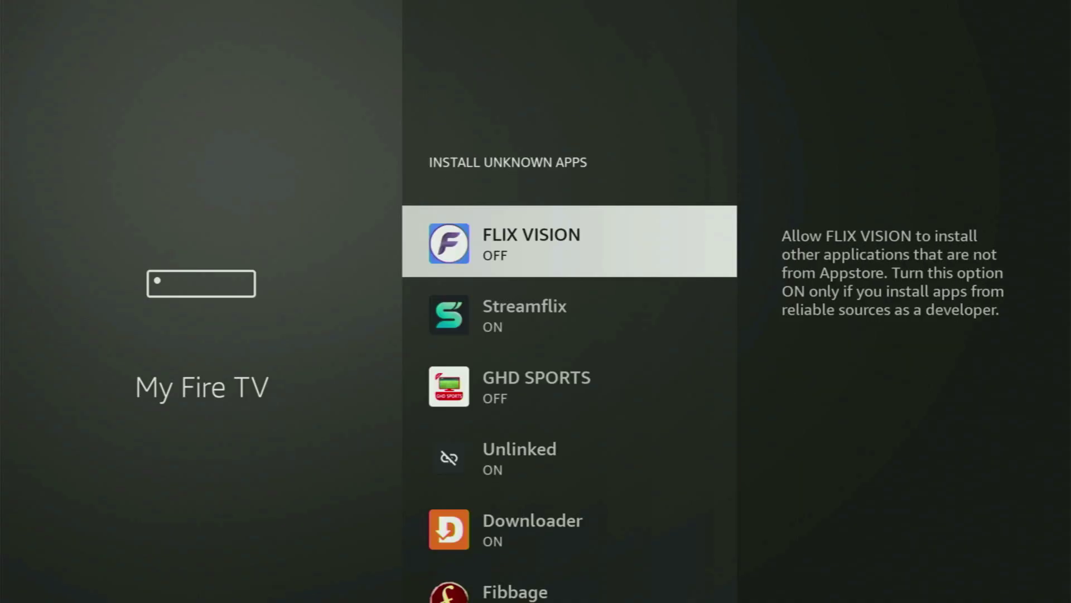
key(Down)
key(Down)
key(Down)
key(Down)
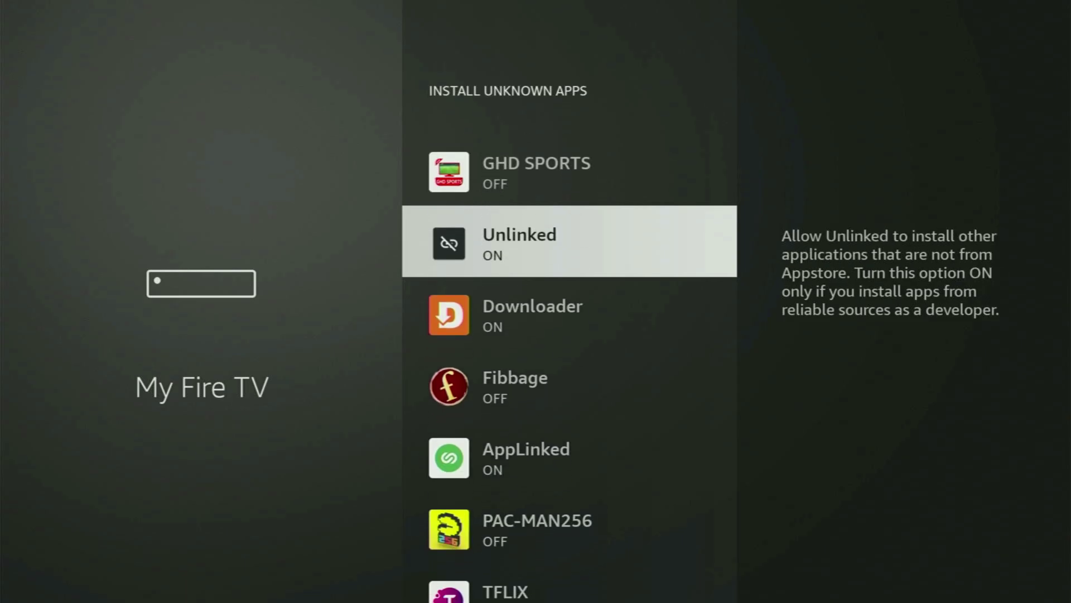
key(Return)
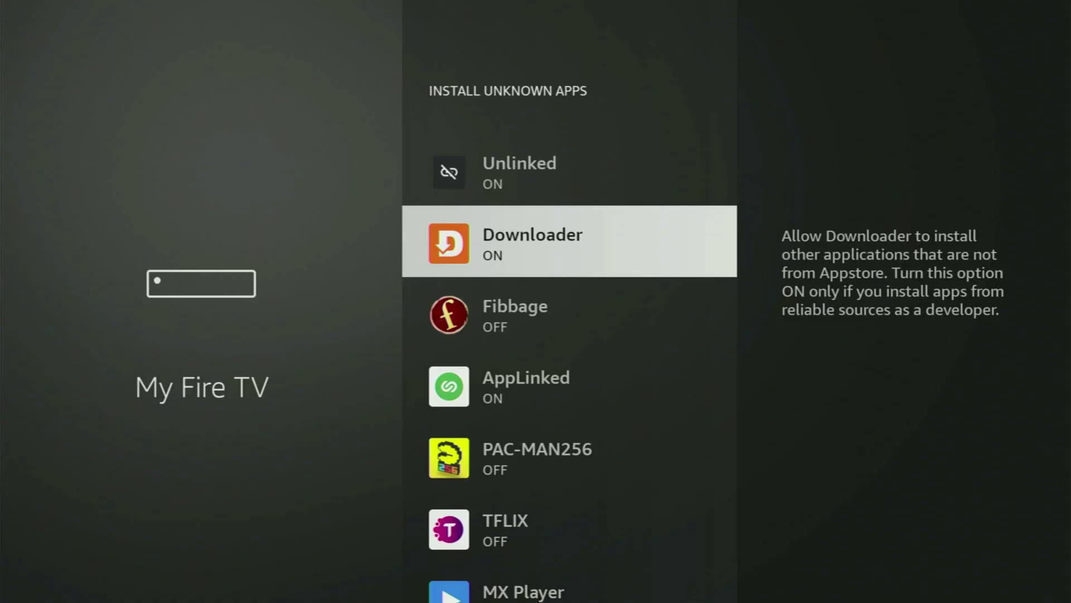
Step: Scroll the rest of the list, confirming only Downloader and AppLinked are ON, then return to Downloader
key(Down)
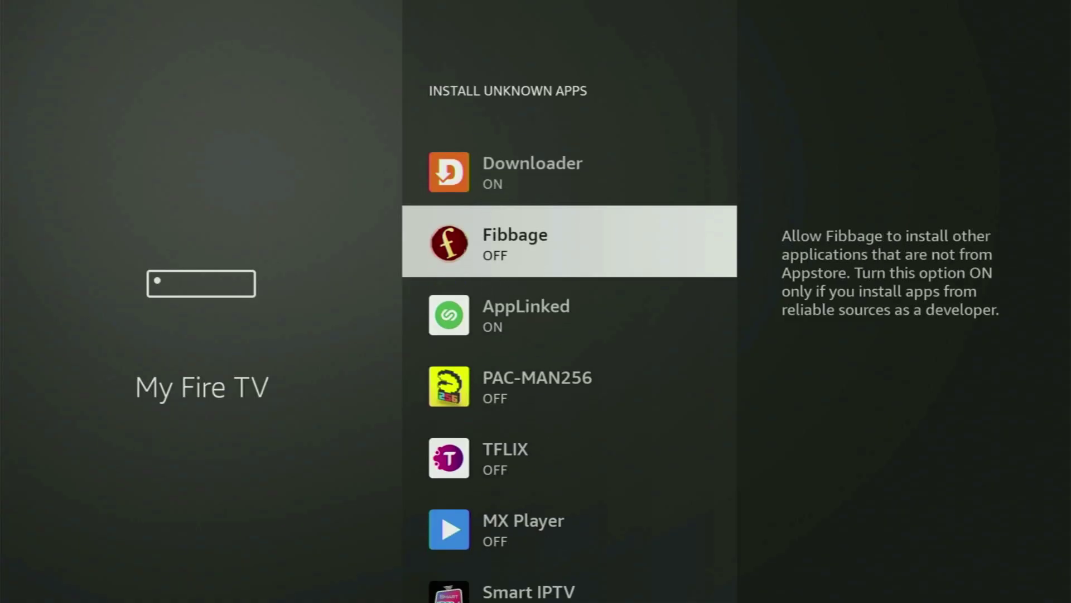
key(Down)
key(Down)
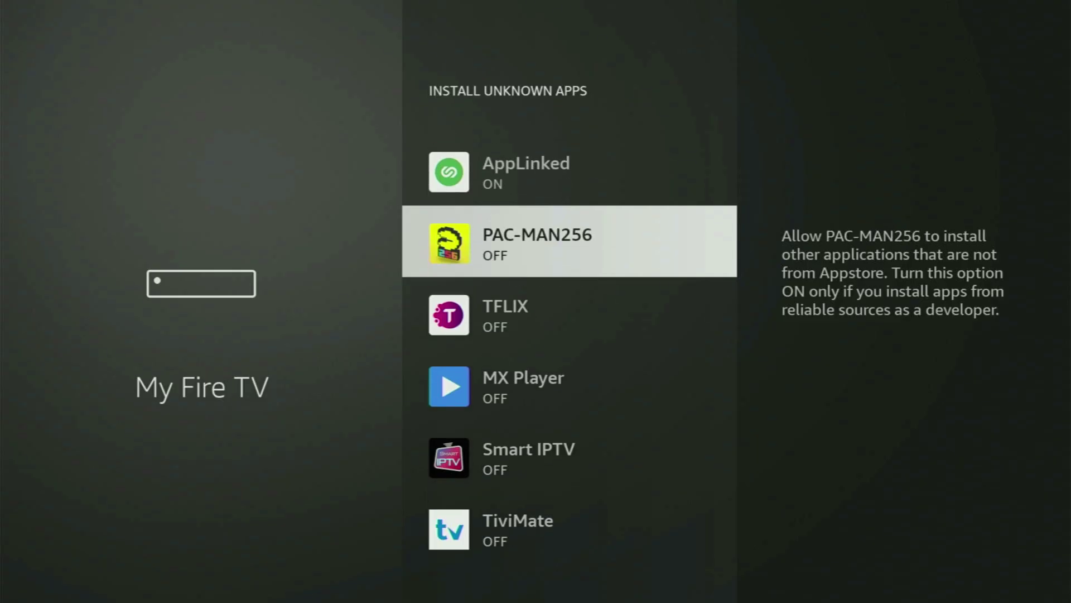
key(Down)
key(Down)
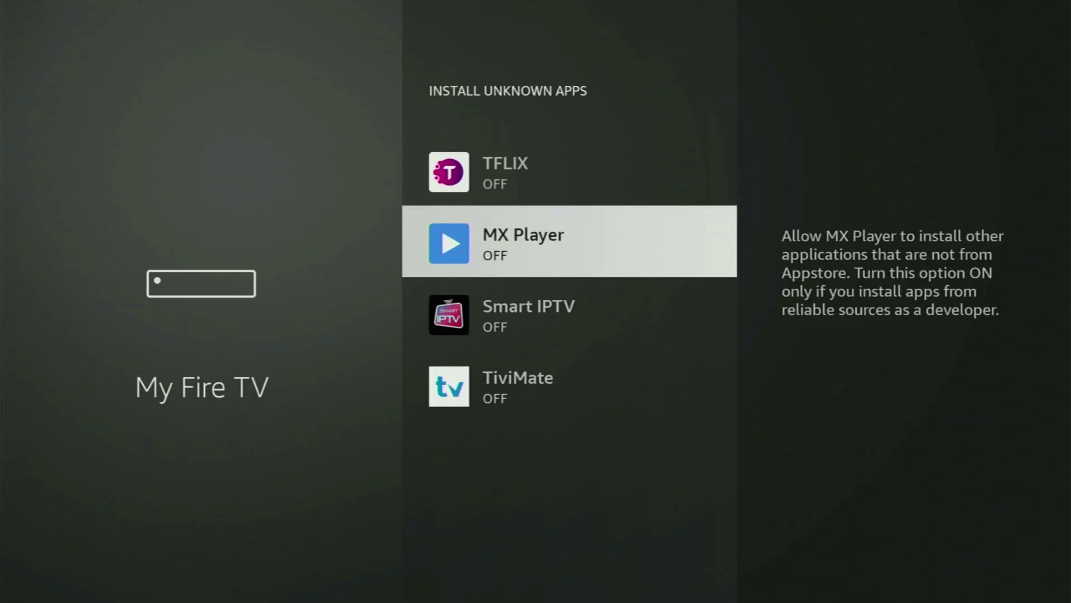
key(Down)
key(Down)
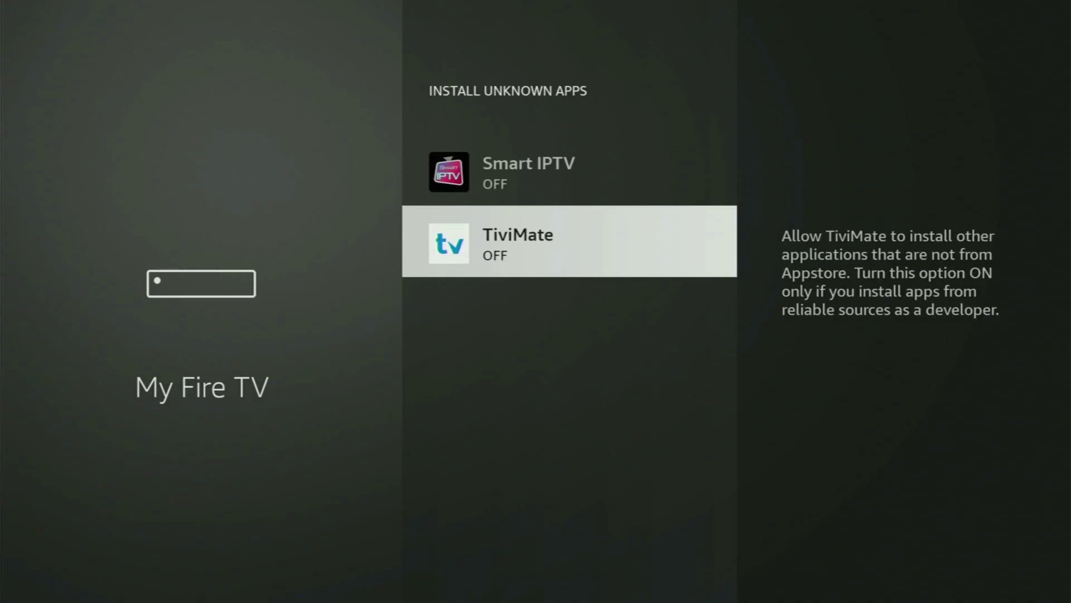
key(Up)
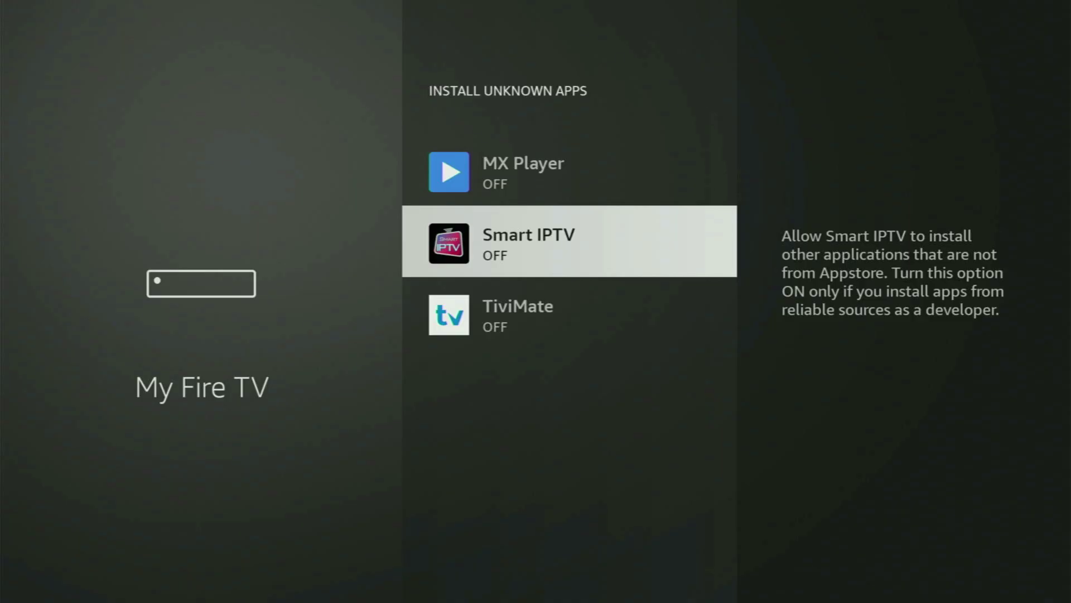
key(Up)
key(Up)
key(Up)
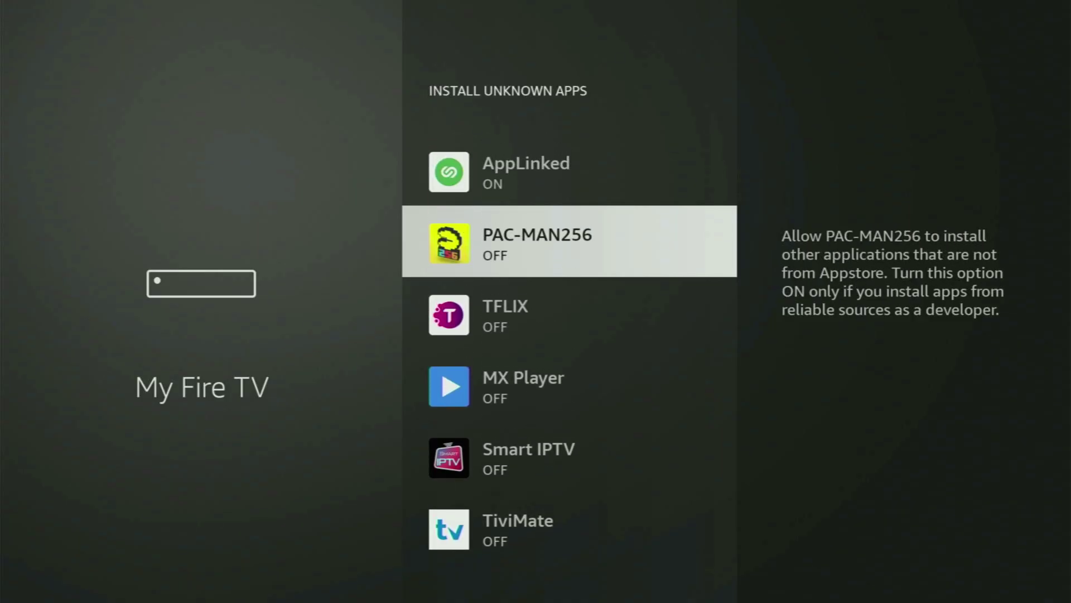
key(Up)
key(Up)
key(Up)
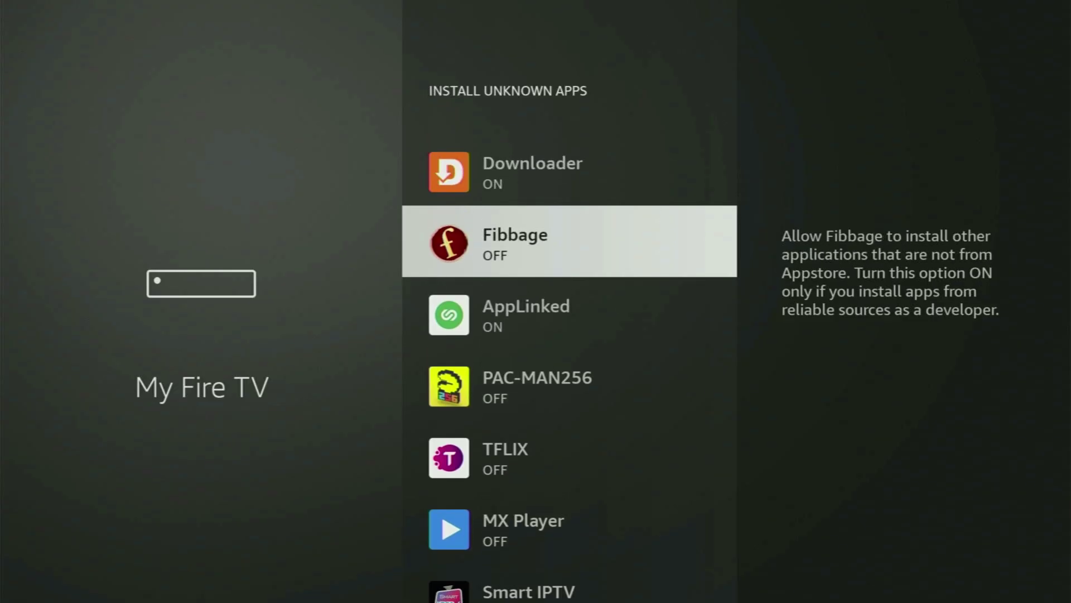
Step: Go home, bring up Your Apps & Channels and launch NordVPN from the second app row
key(Home)
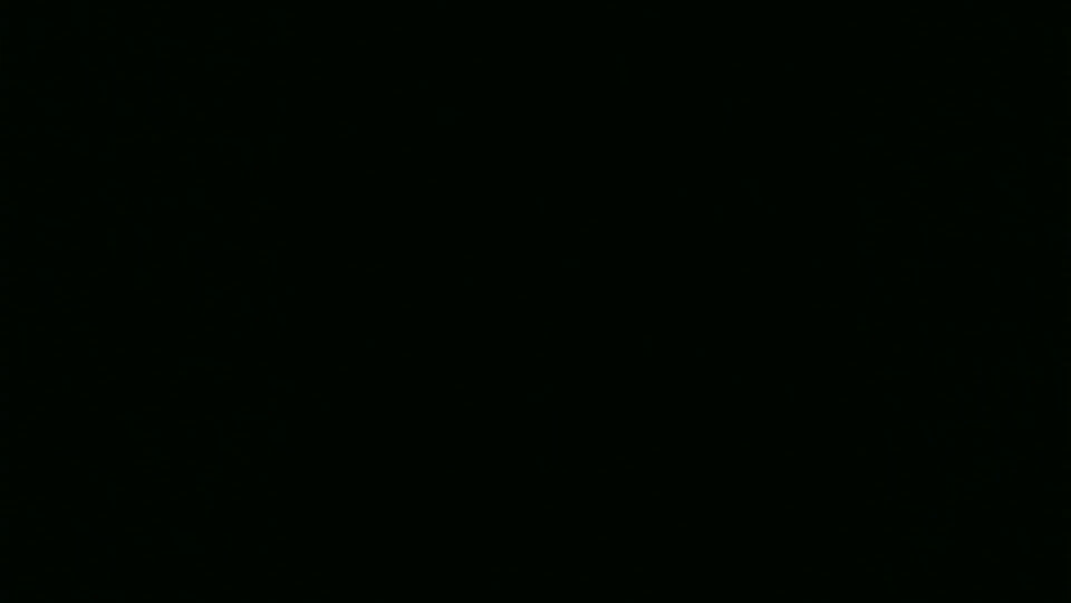
key(Right)
key(Right)
key(Right)
key(Right)
key(Right)
key(Right)
key(Right)
key(Right)
key(Right)
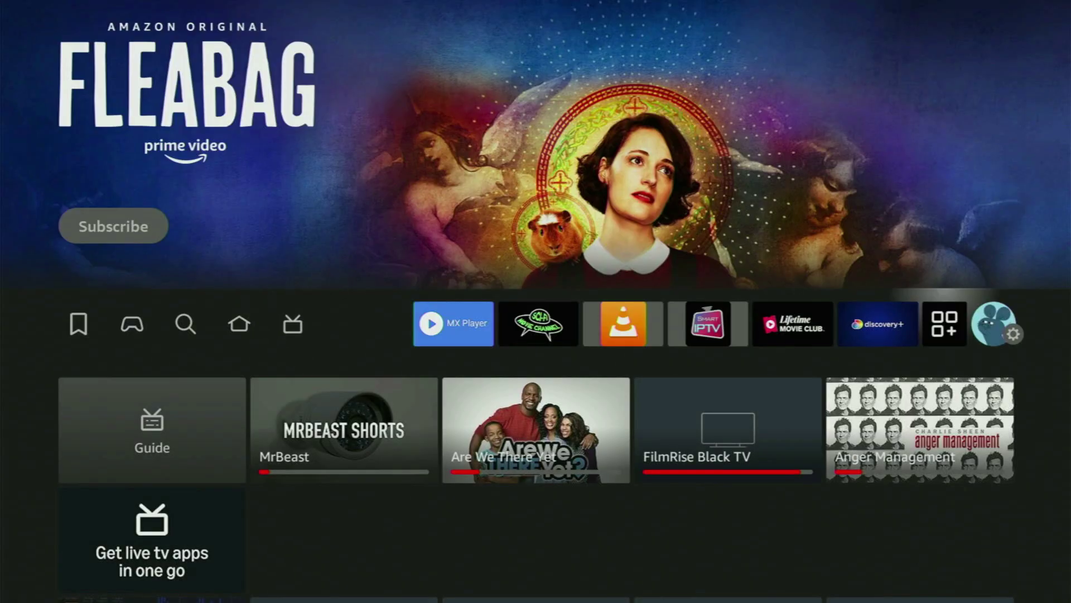
key(Down)
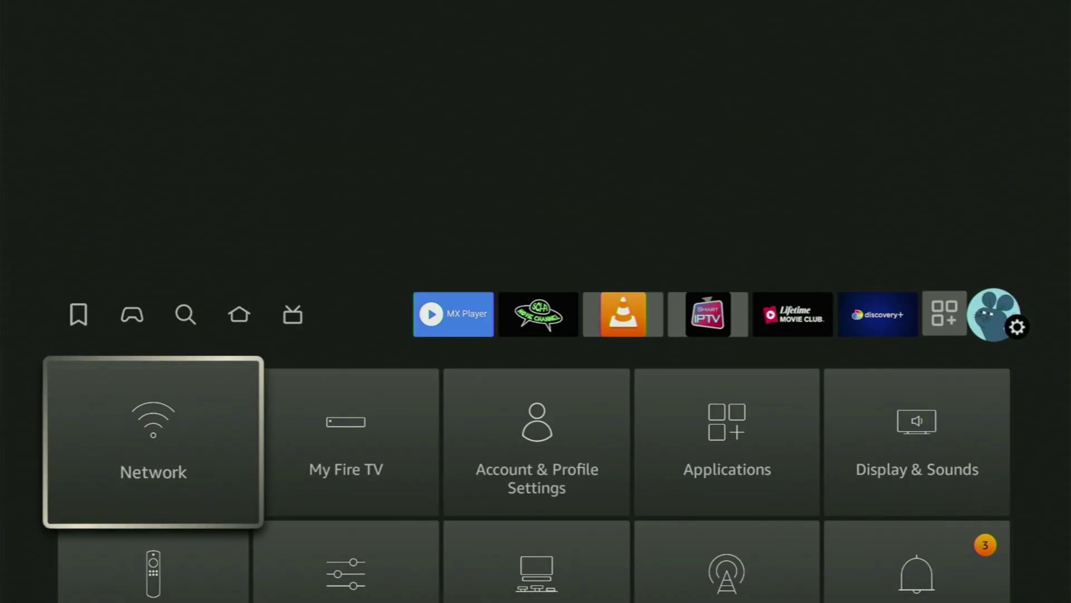
key(Menu)
key(Down)
key(Down)
key(Right)
key(Right)
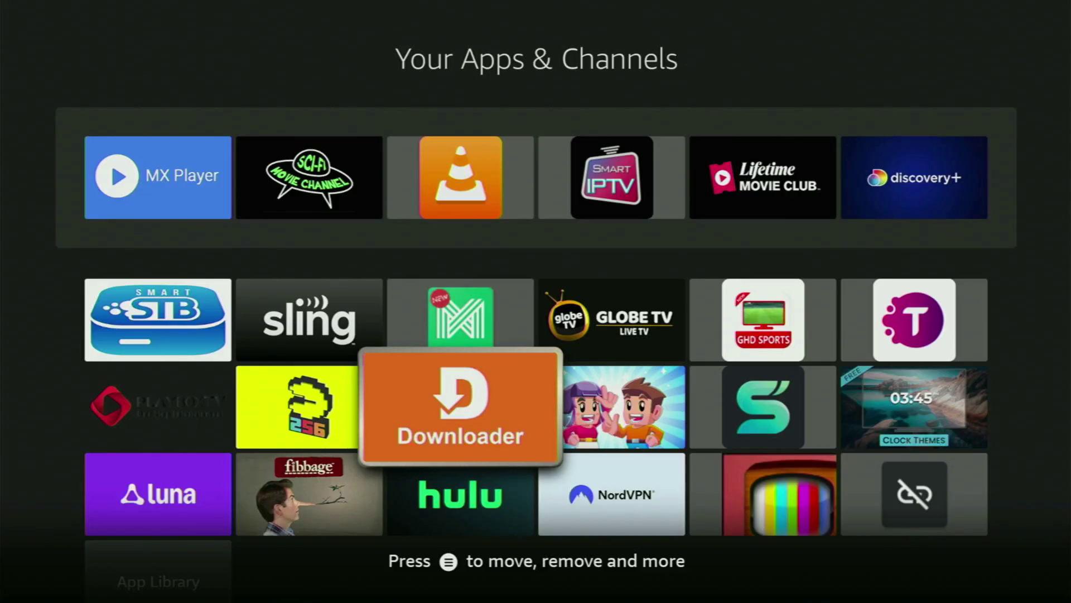
key(Down)
key(Right)
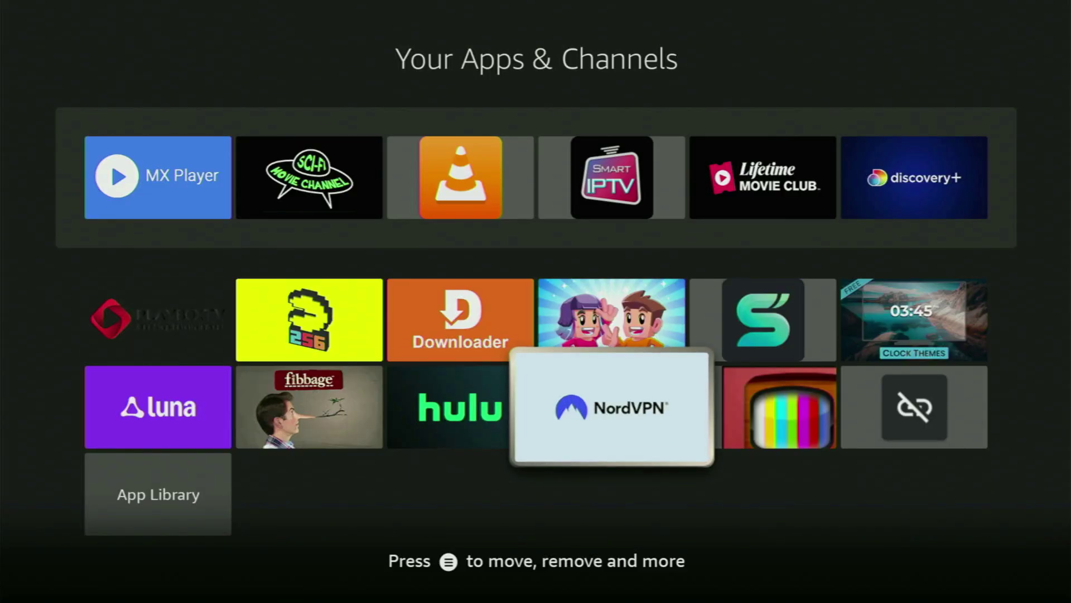
key(Return)
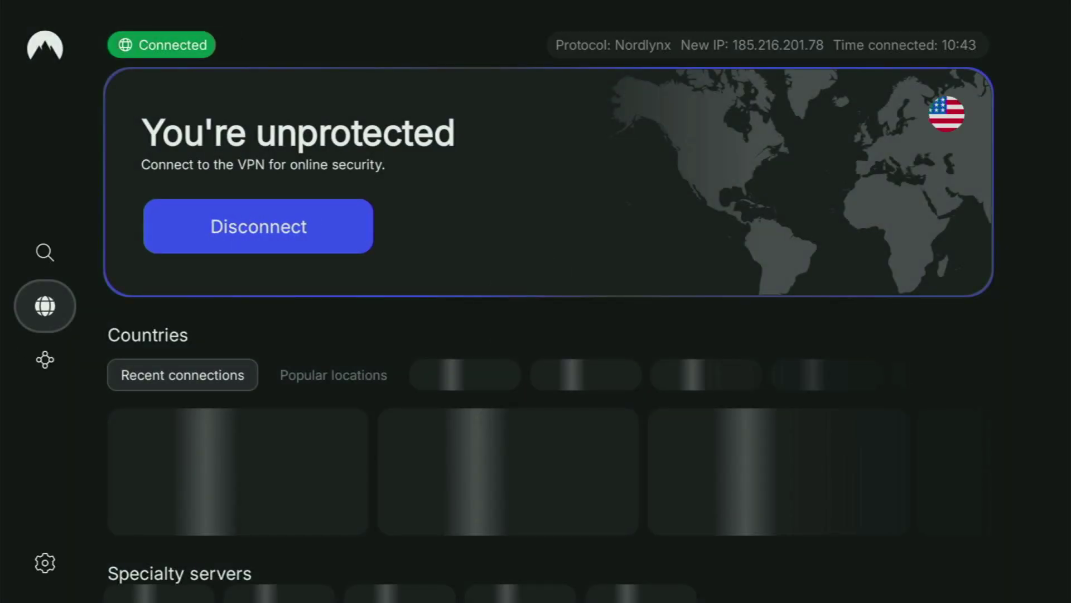
Step: Browse NordVPN's recent locations and popular countries toward France
key(Down)
key(Down)
key(Down)
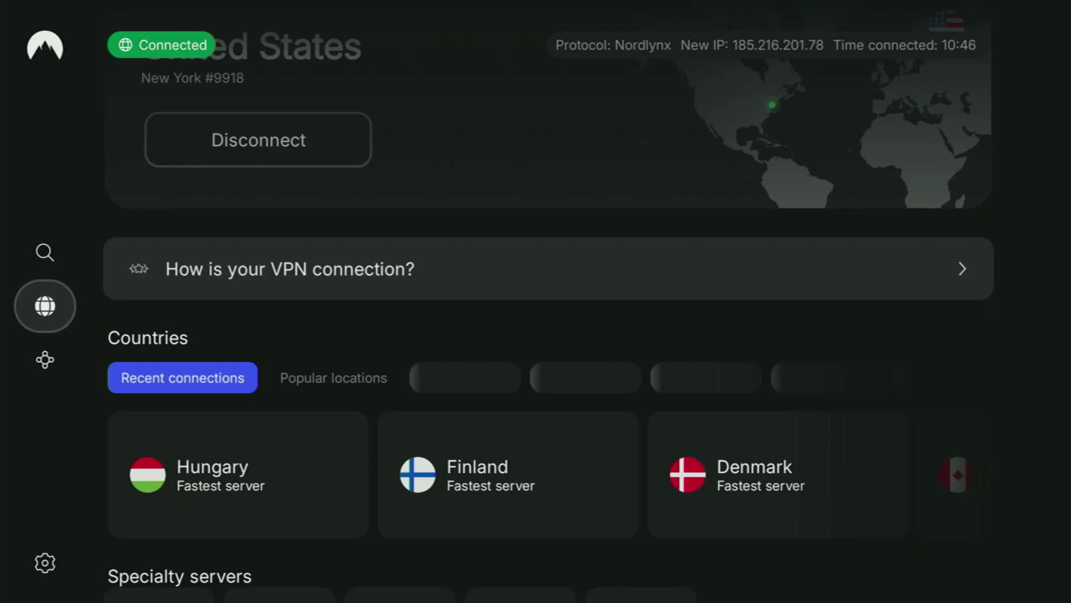
key(Right)
key(Right)
key(Right)
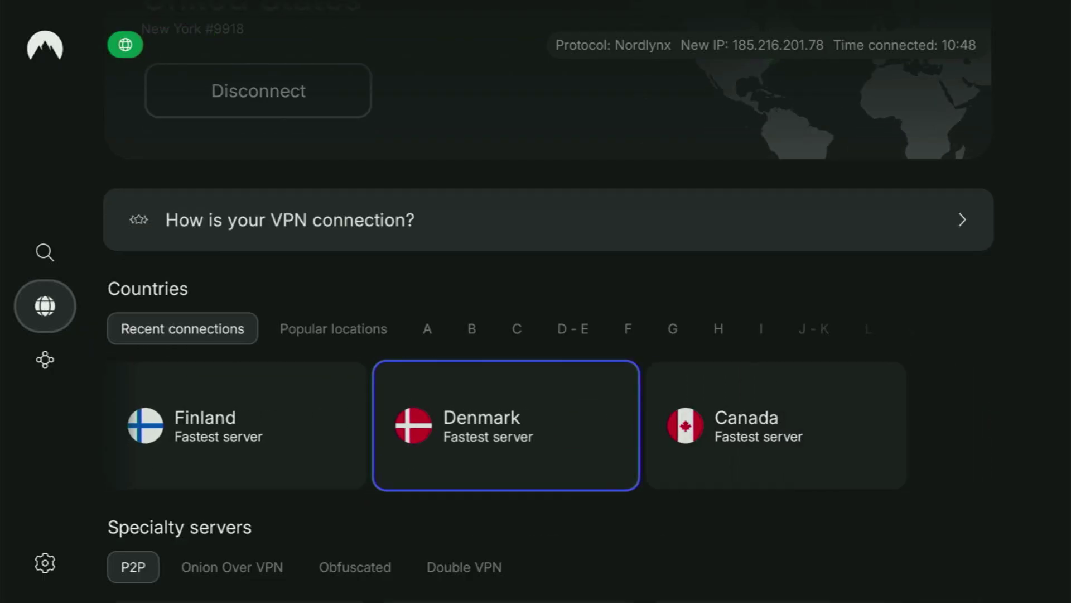
key(Up)
key(Right)
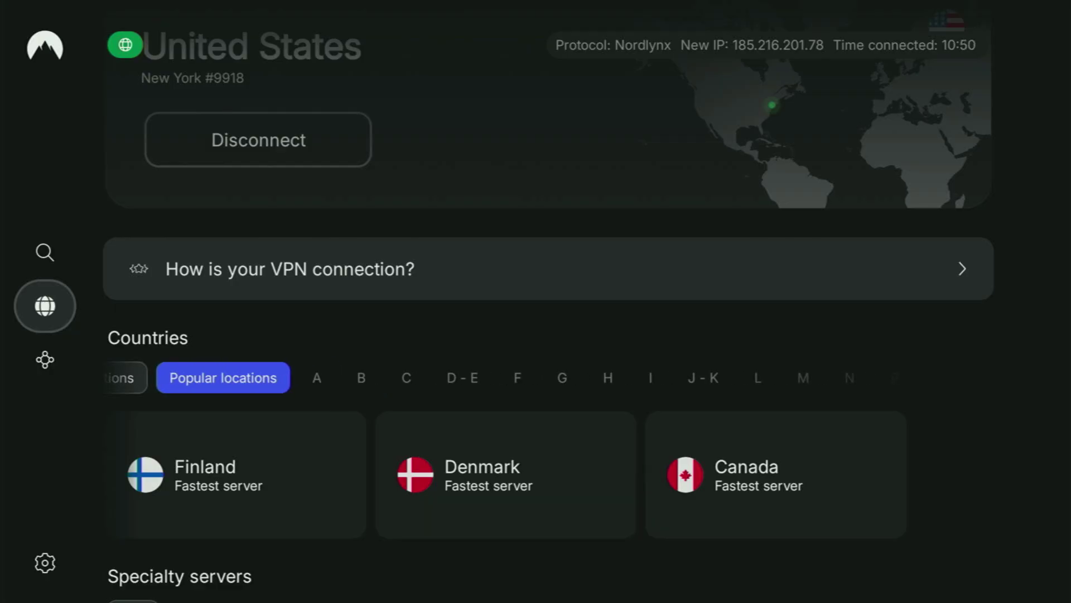
key(Down)
key(Right)
key(Right)
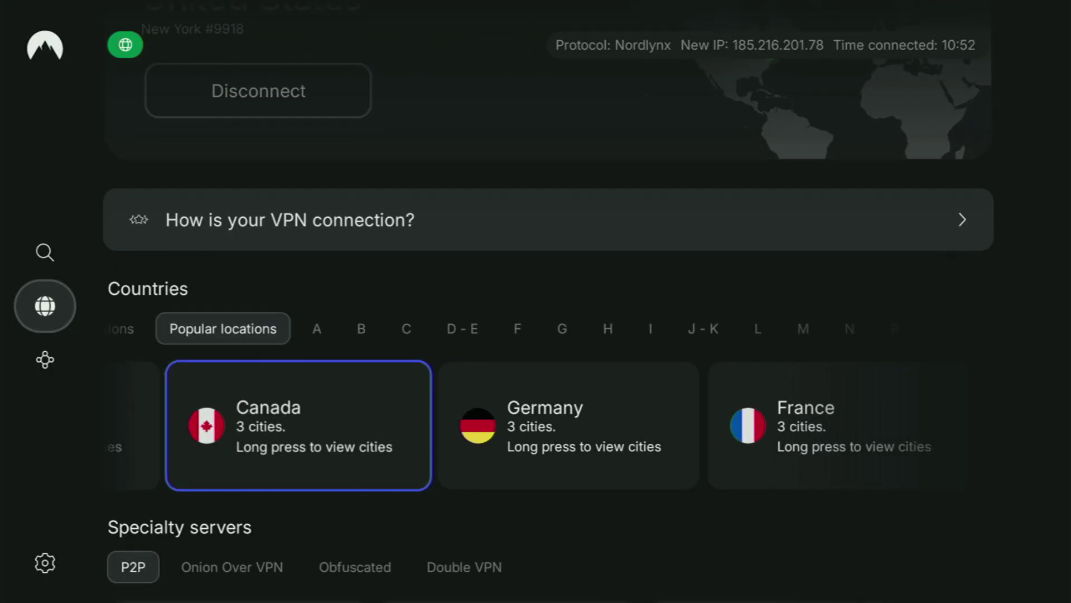
key(Right)
Step: Browse the A countries (Afghanistan to Azerbaijan) and B countries (Bahamas to Brunei)
key(Right)
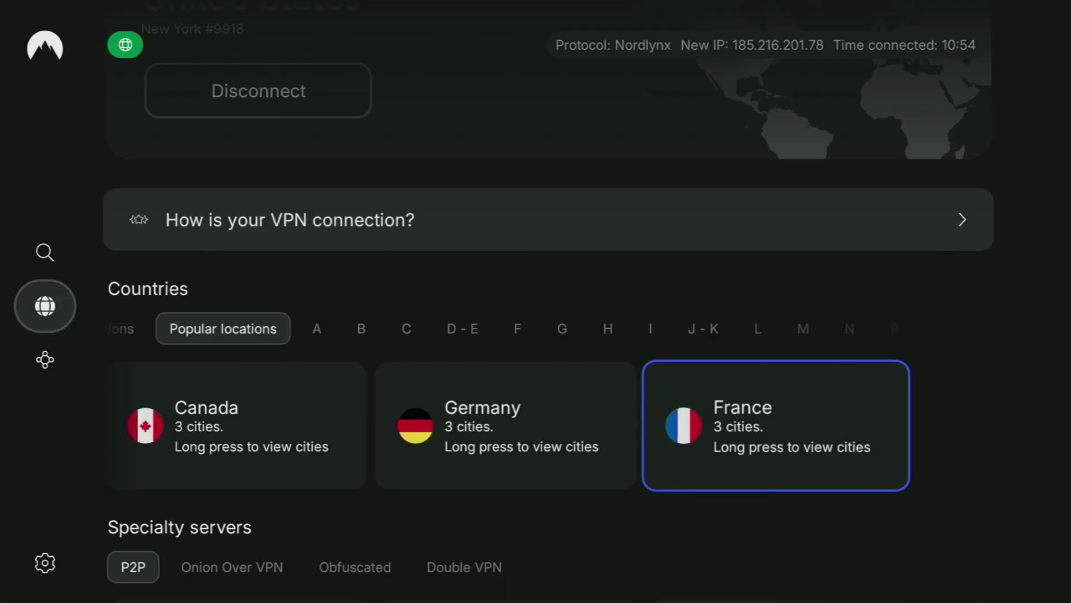
key(Up)
key(Right)
key(Down)
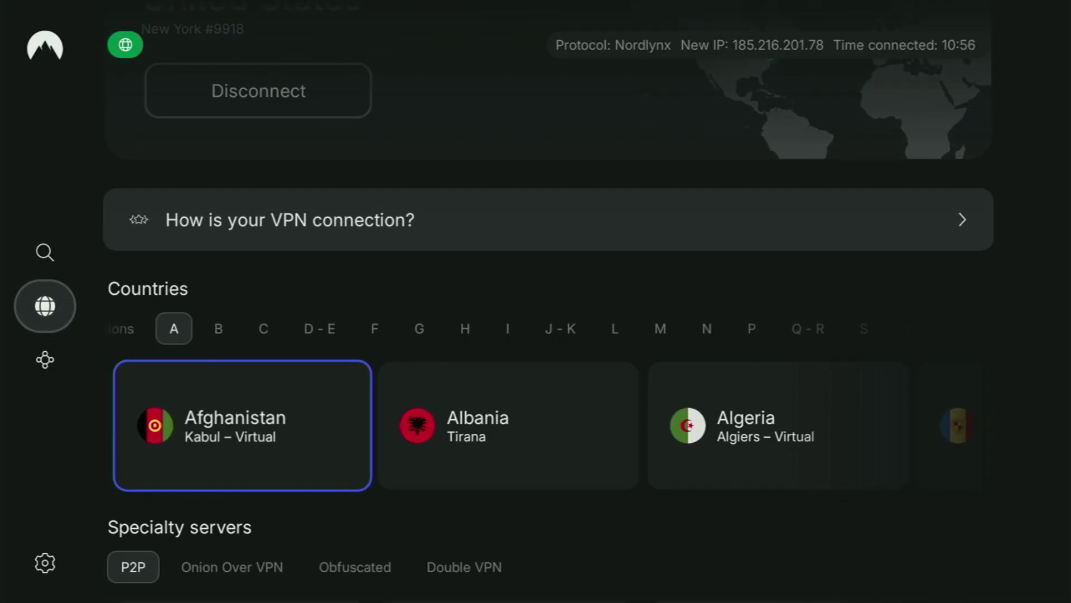
key(Right)
key(Right)
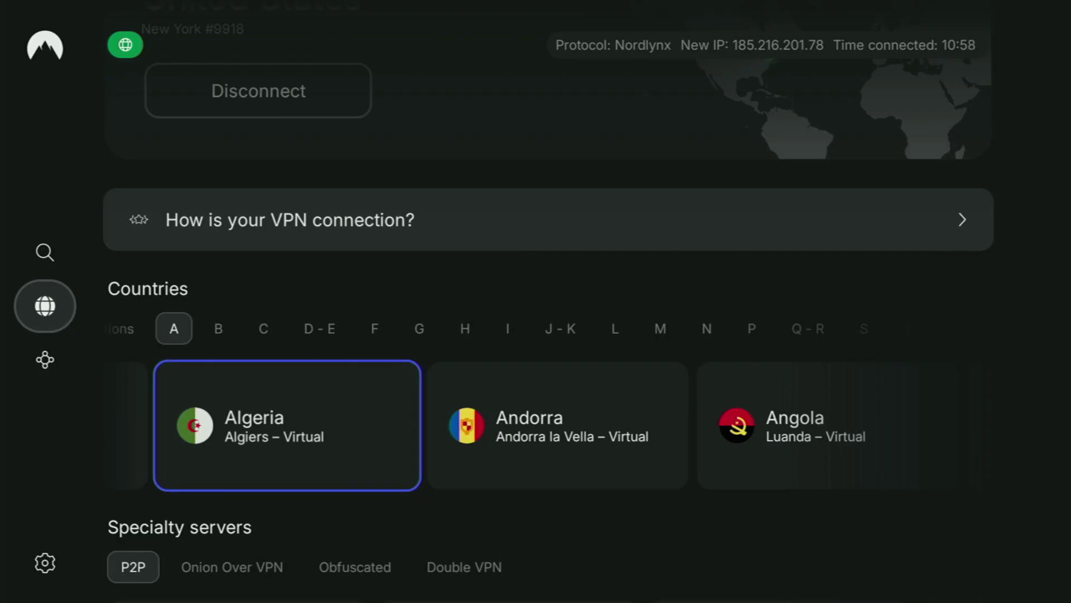
key(Right)
key(Right)
key(Right)
key(Right)
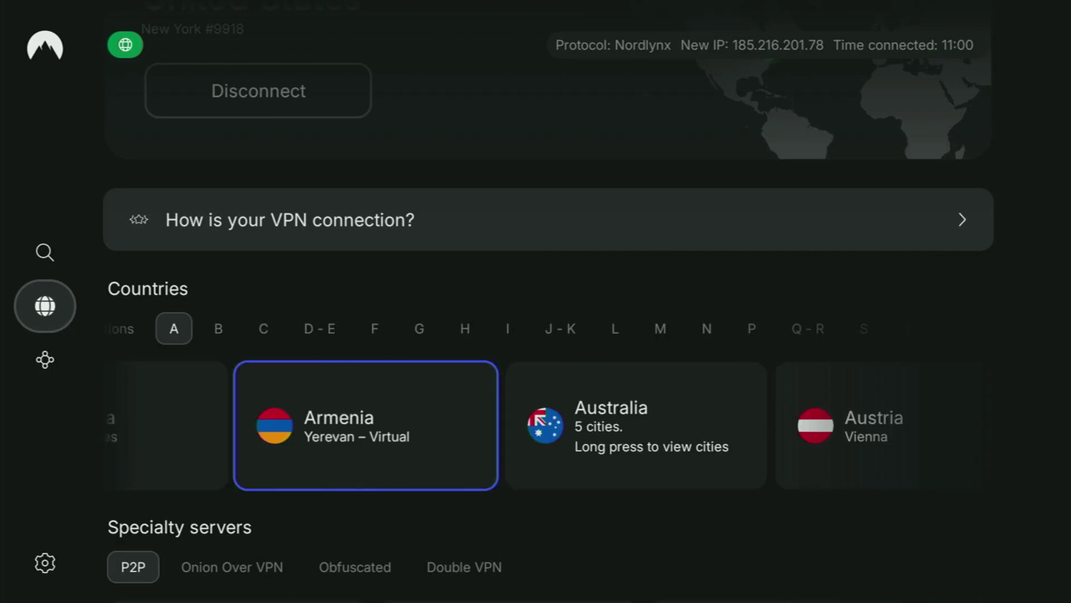
key(Right)
key(Right)
key(Right)
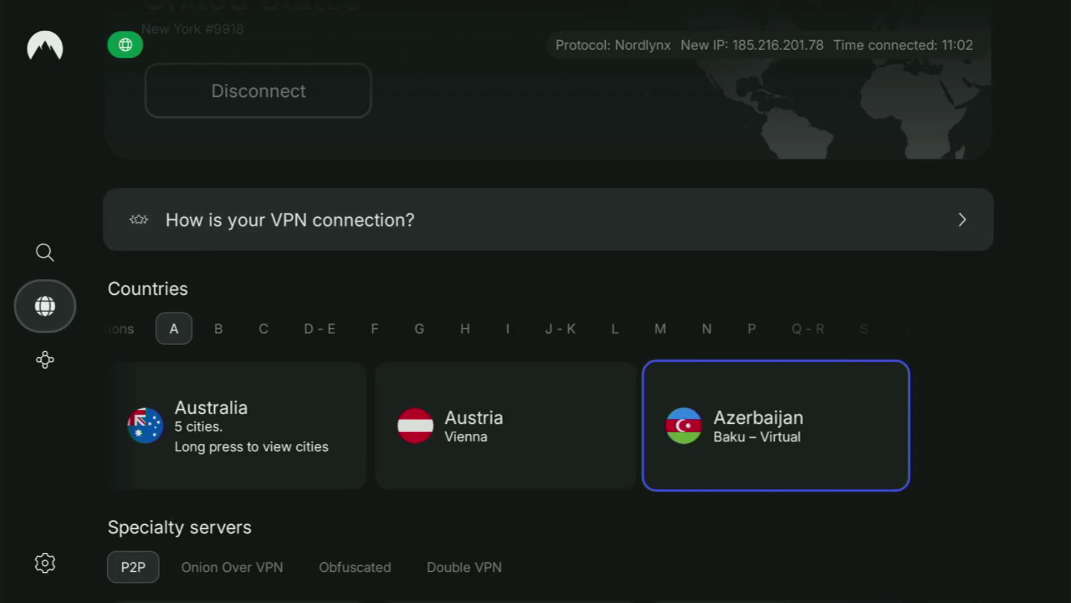
key(Up)
key(Right)
key(Down)
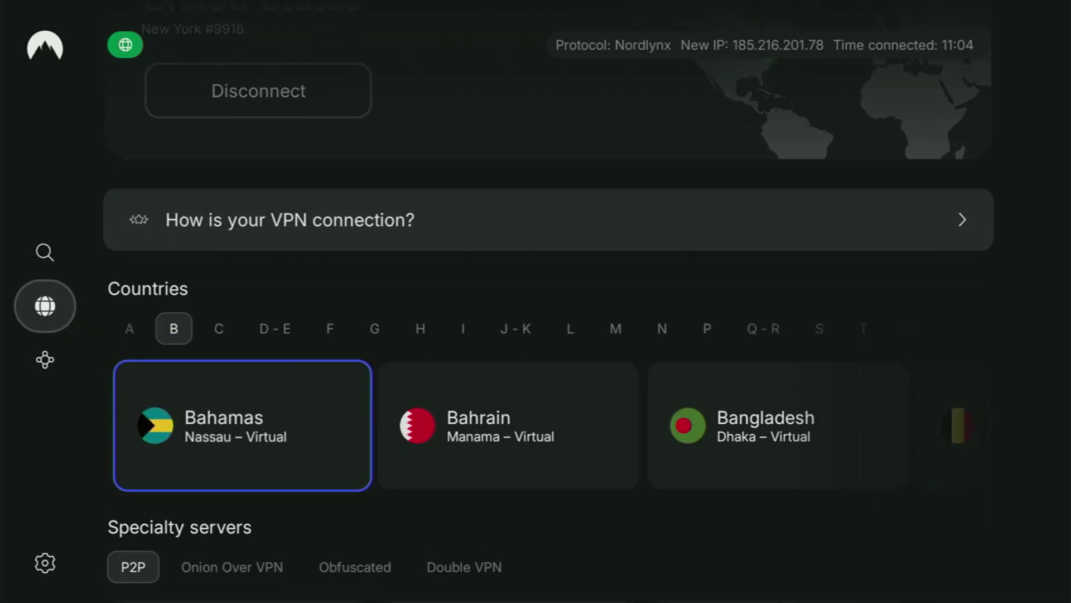
key(Right)
key(Right)
key(Right)
key(Right)
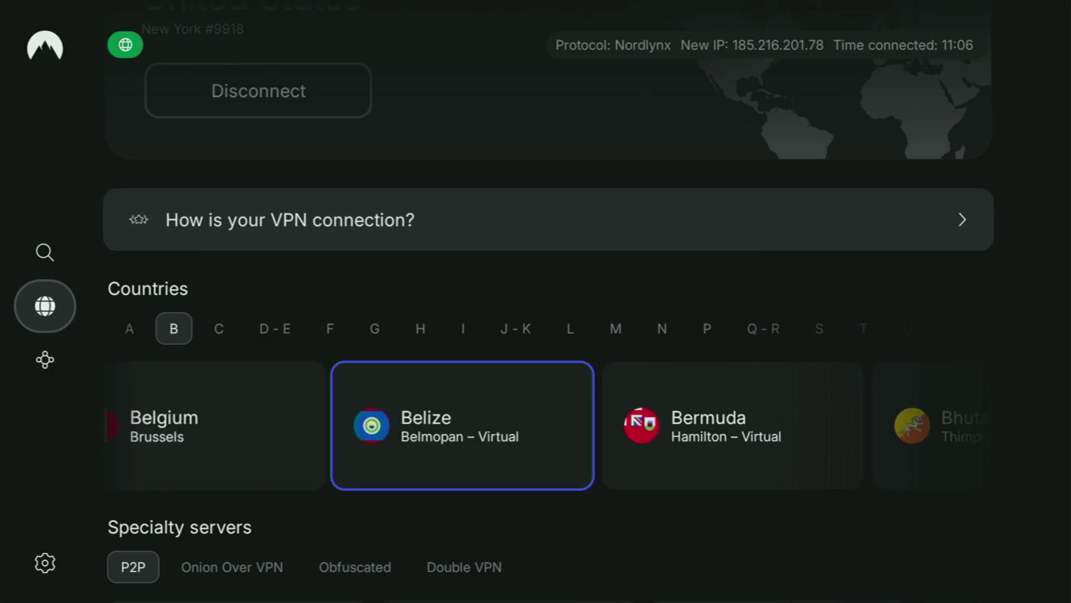
key(Right)
key(Right)
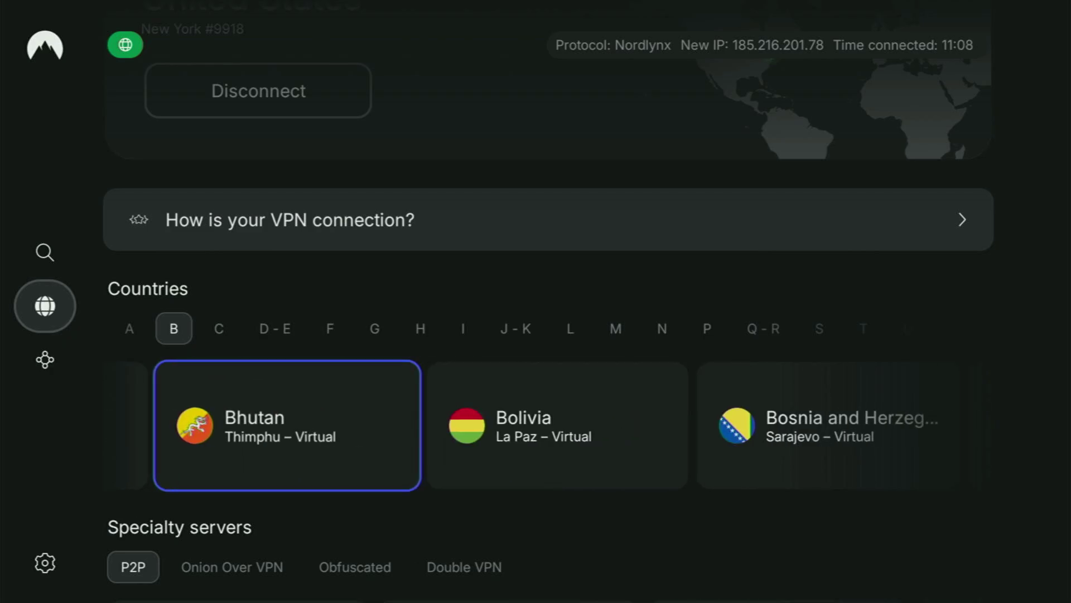
key(Right)
key(Right)
key(Right)
Step: Switch to the C countries and connect to Canada
key(Up)
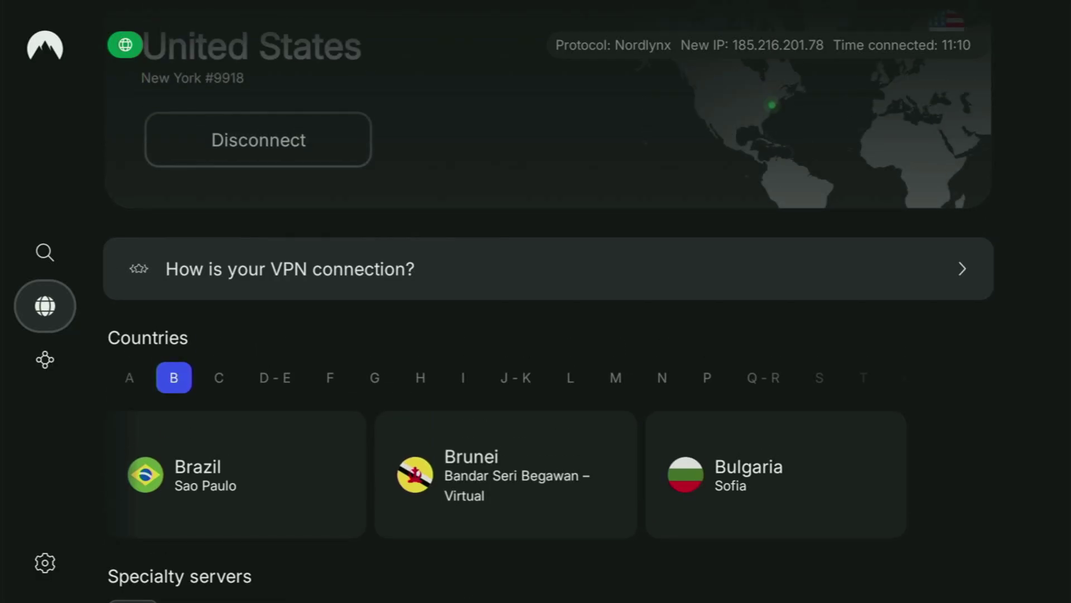
key(Right)
key(Down)
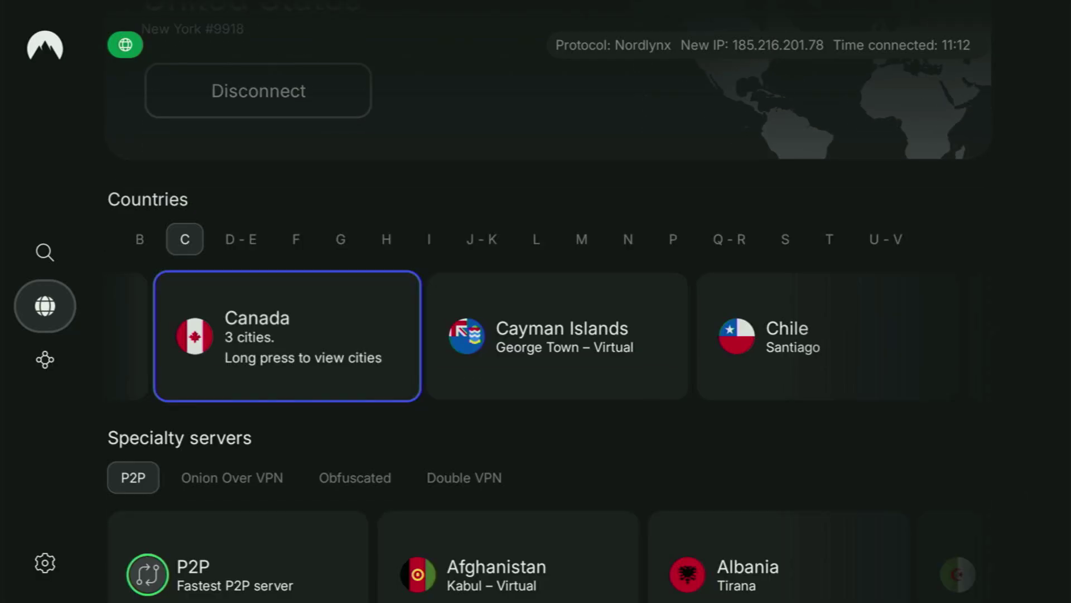
key(Return)
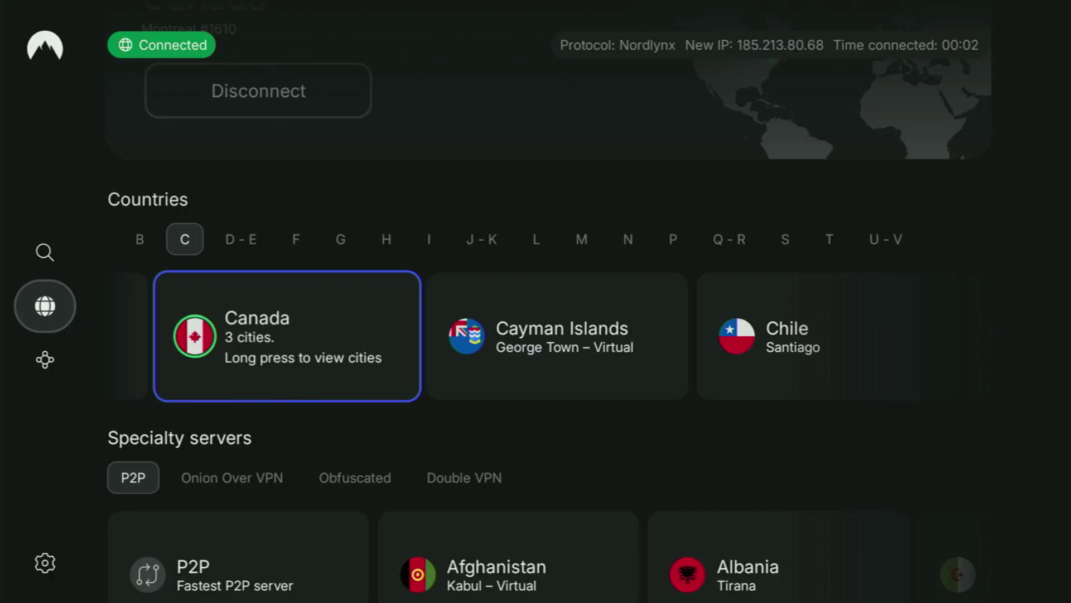
Step: While on Canada Montreal #1610, browse D-E, L (Latvia–Luxembourg) and M (Malta–Moldova) countries
click(241, 238)
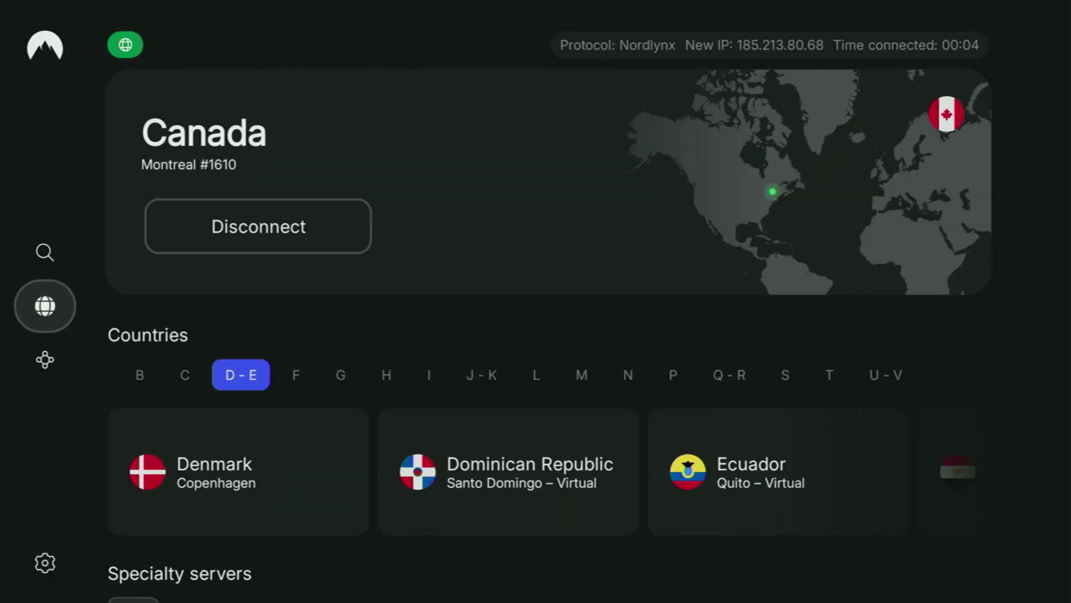
key(Right)
key(Right)
key(Right)
key(Right)
key(Right)
key(Right)
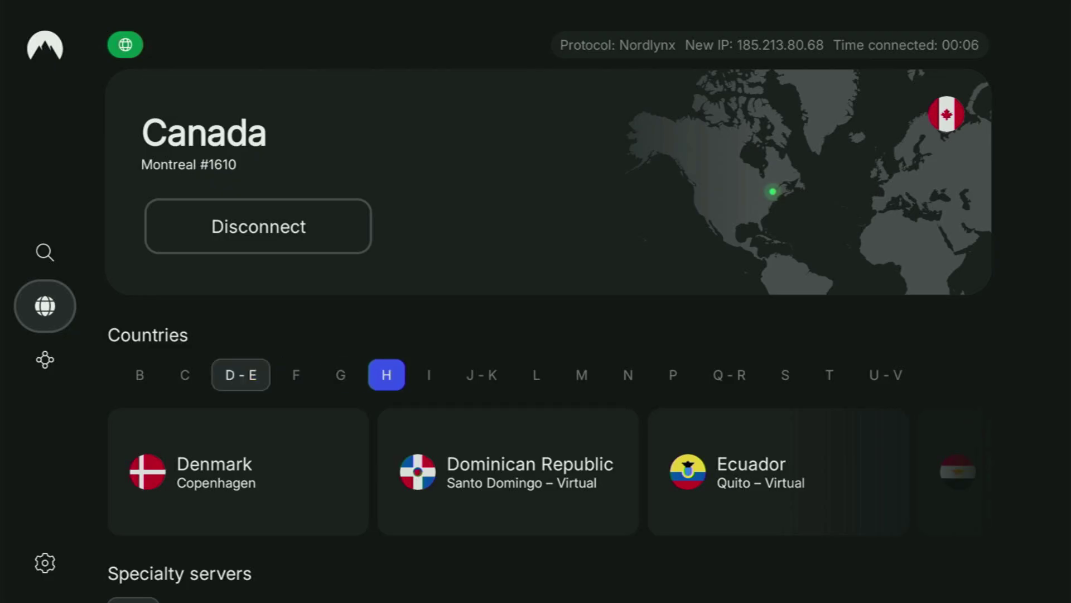
key(Down)
key(Right)
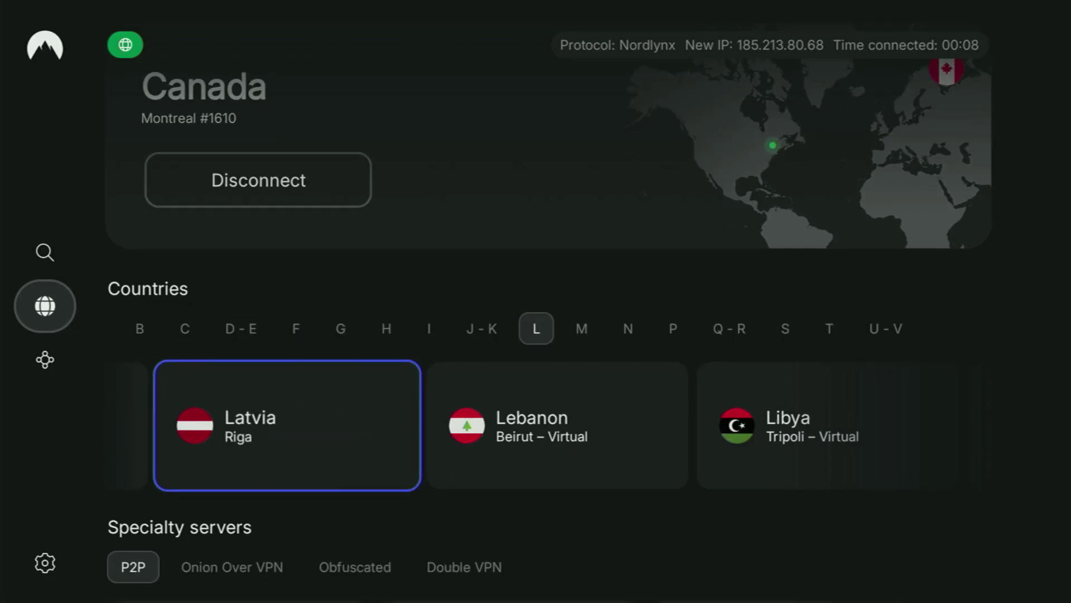
key(Right)
key(Right)
key(Right)
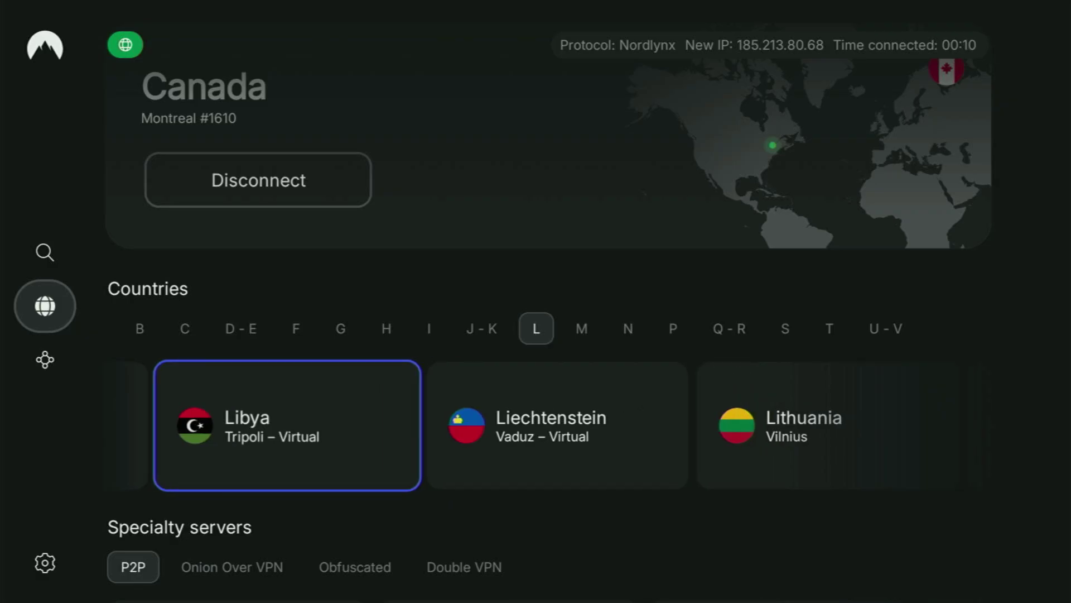
key(Right)
key(Right)
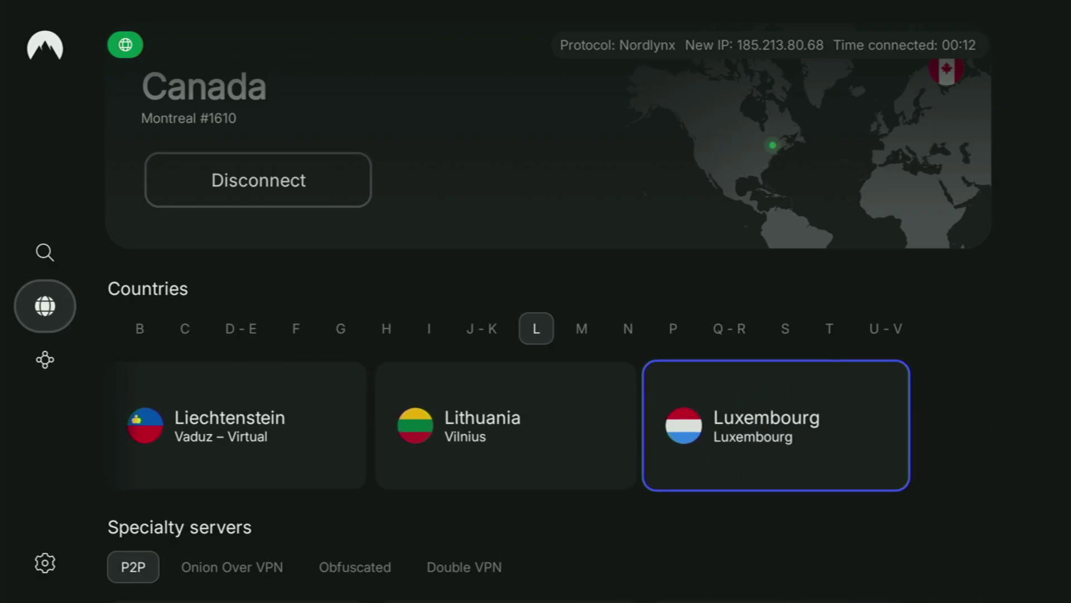
key(Right)
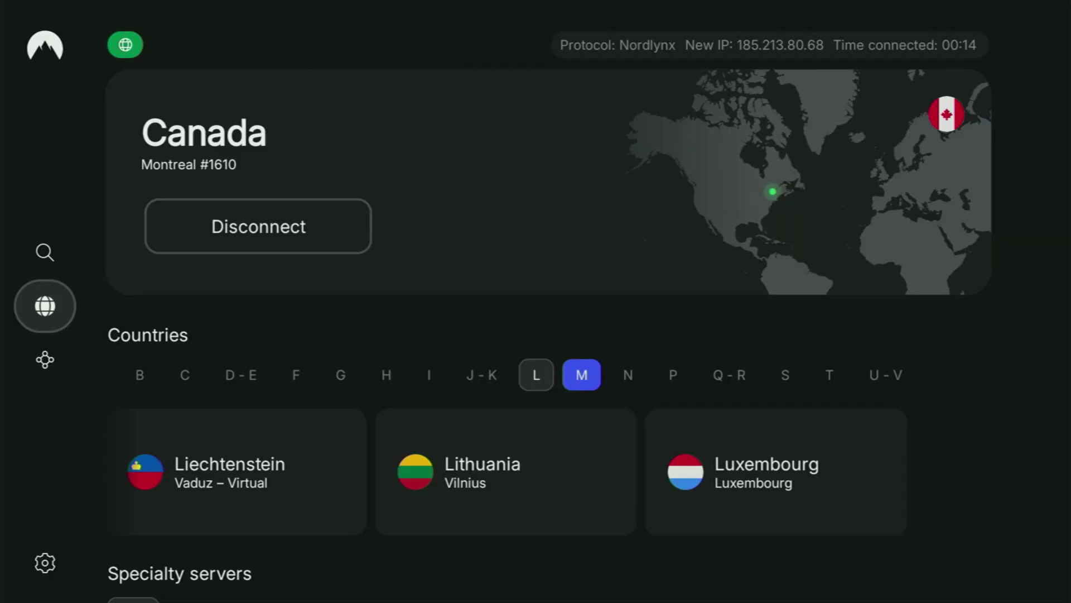
key(Right)
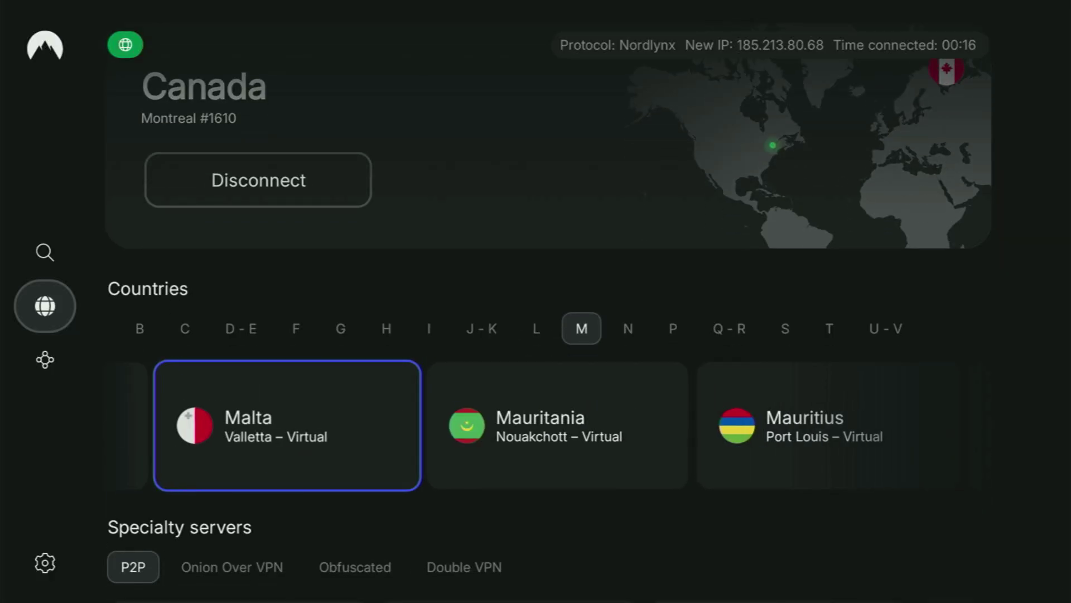
key(Right)
key(Right)
key(Right)
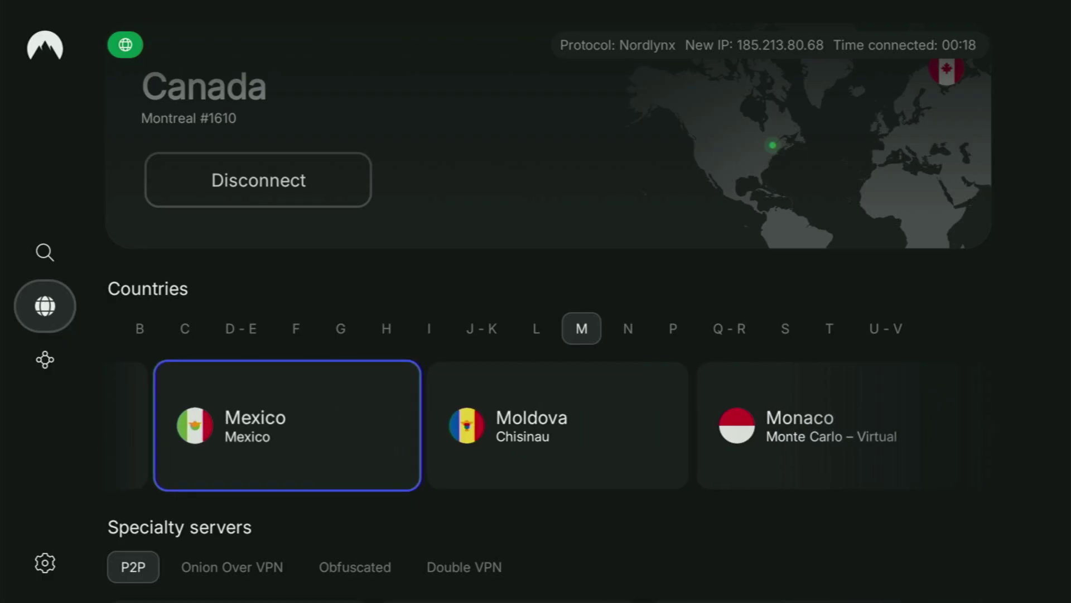
key(Right)
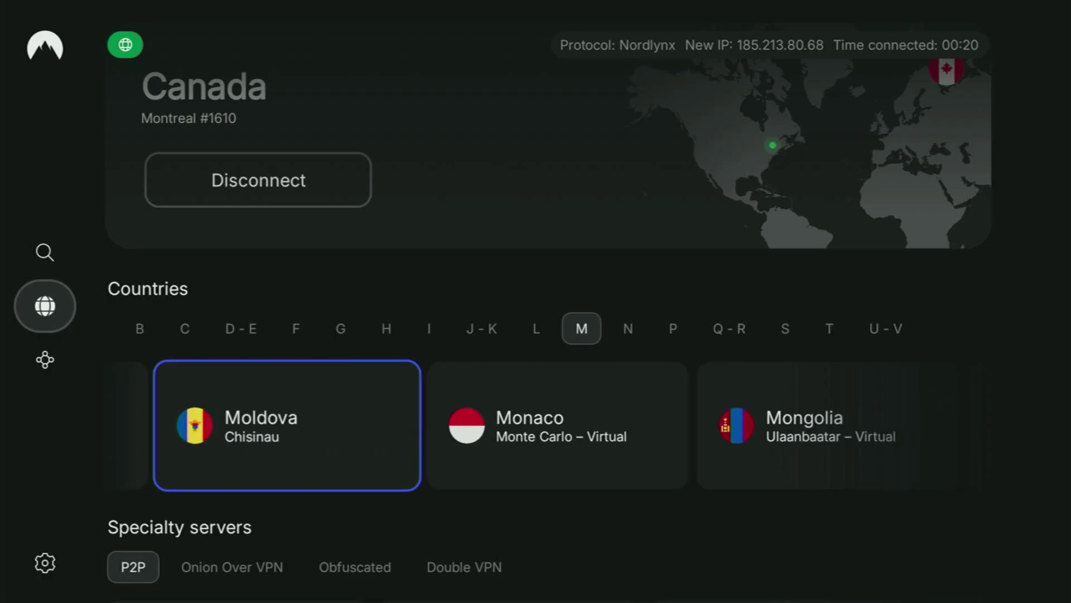
key(Right)
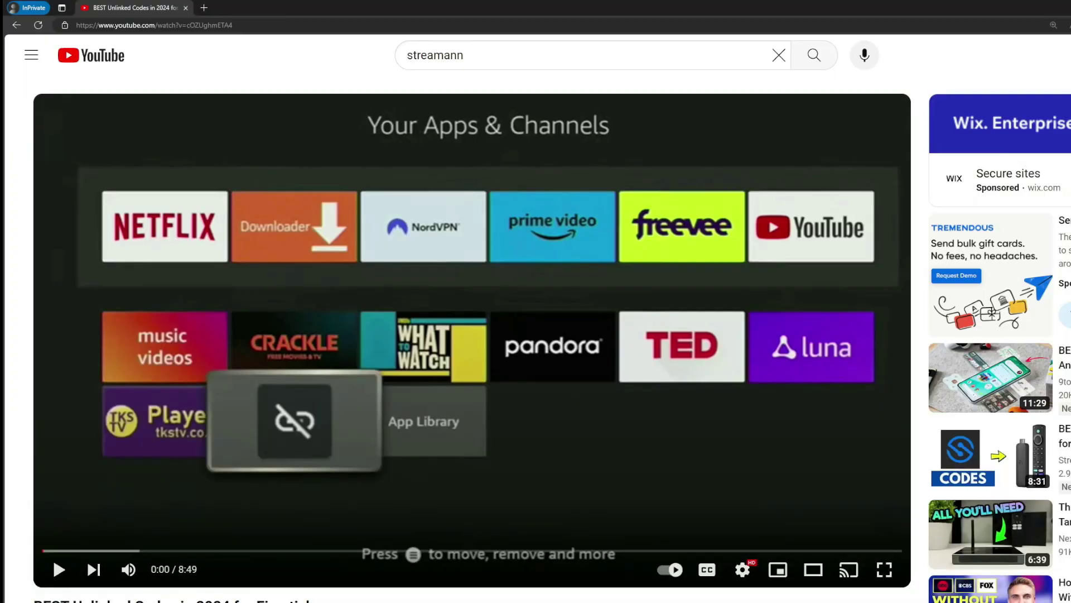
Step: Expand the video description with '...more' and scroll to the pinned NordVPN 3-months-free link
scroll(368, 469, down, 7)
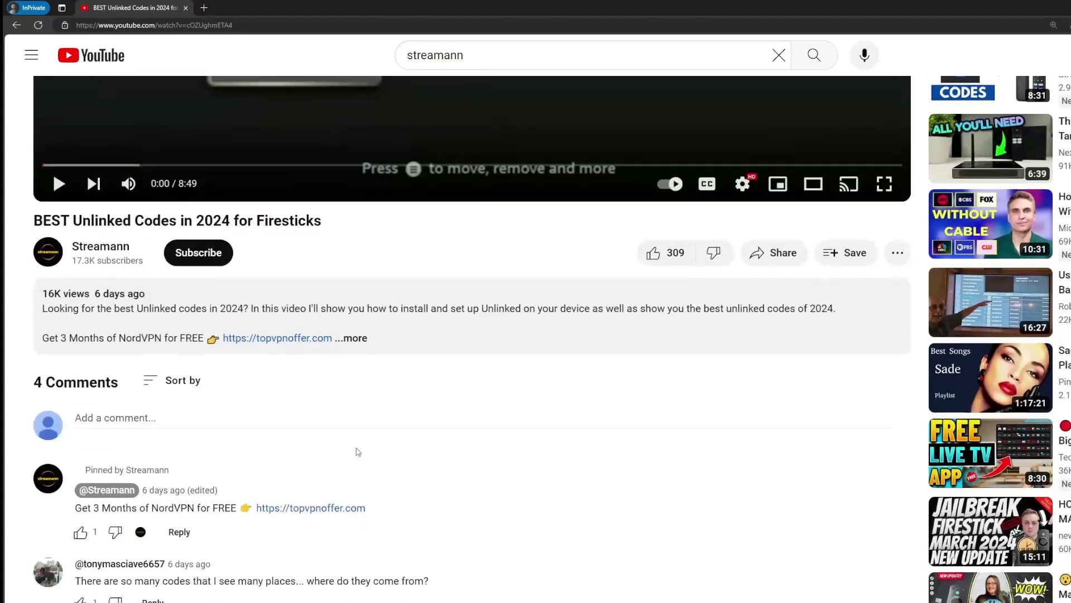
click(351, 337)
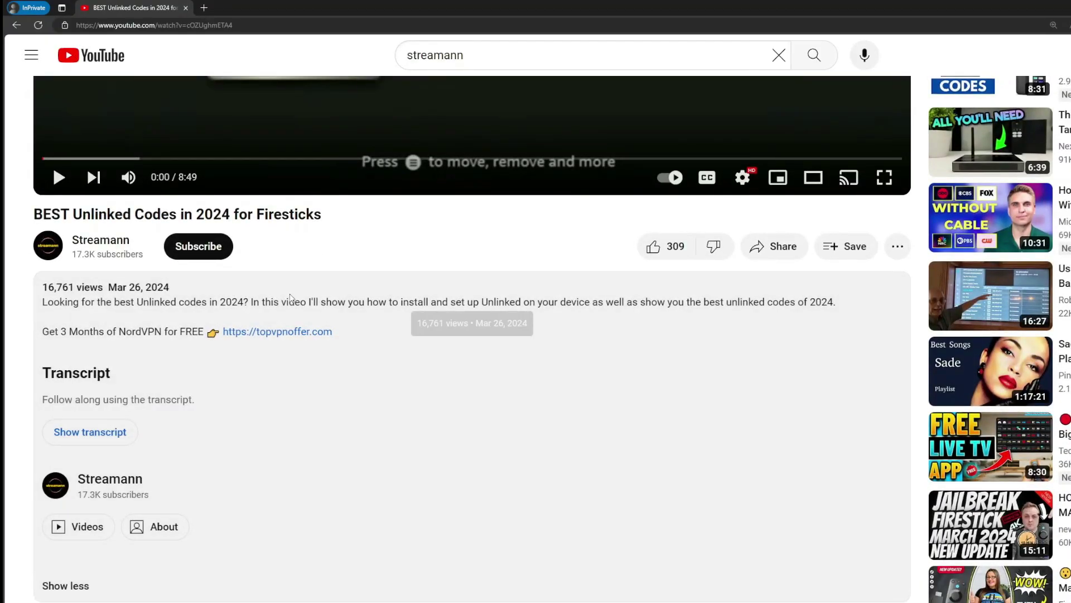
scroll(289, 346, down, 5)
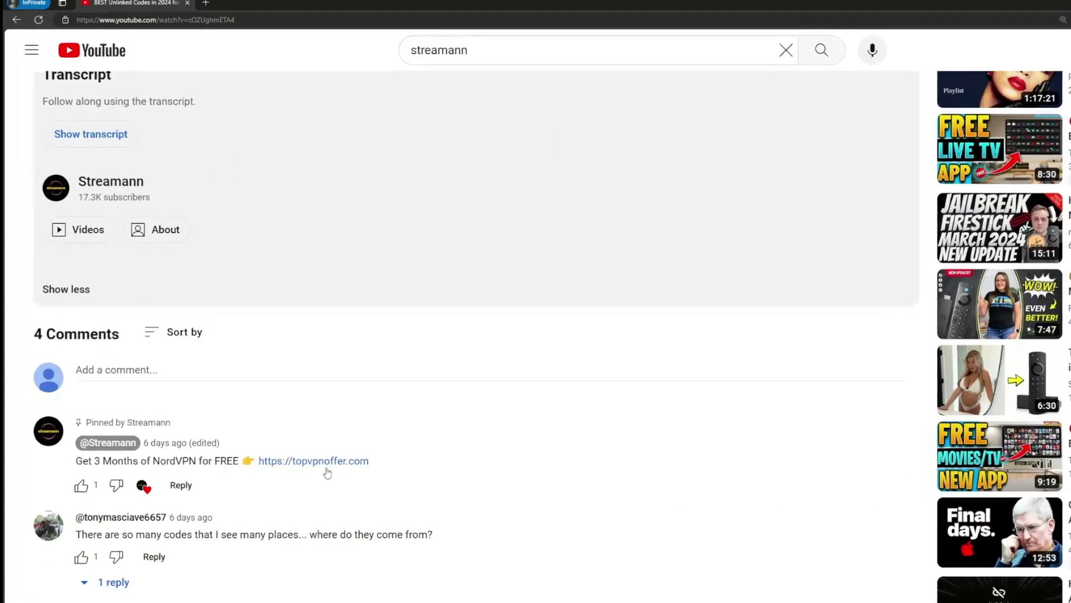
drag(370, 457, 285, 446)
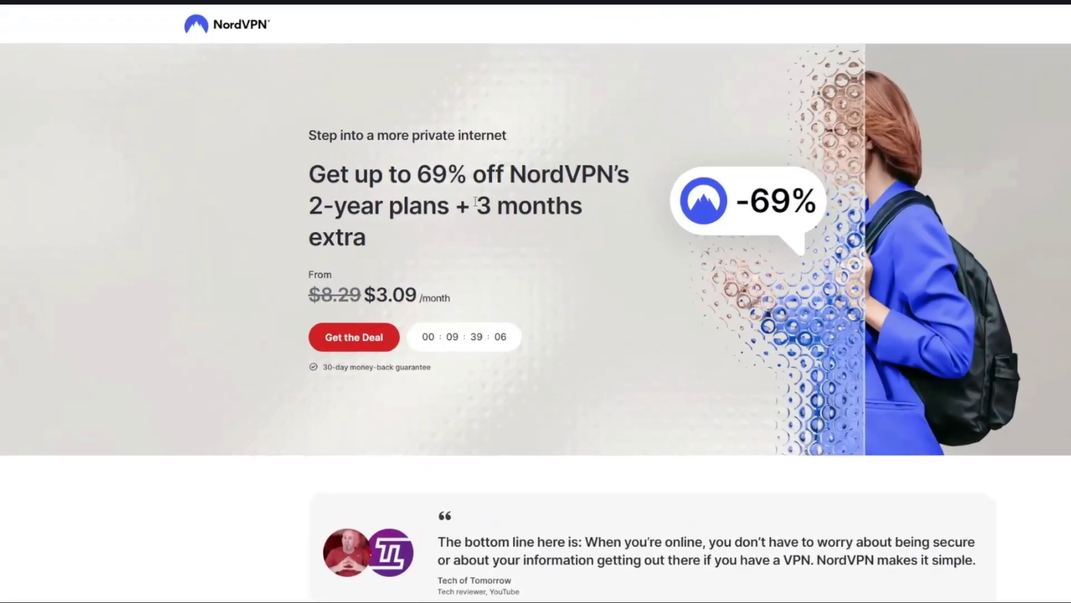
Step: Highlight '3 months' extra in the up-to-69%-off 2-year plan headline
drag(481, 210, 595, 226)
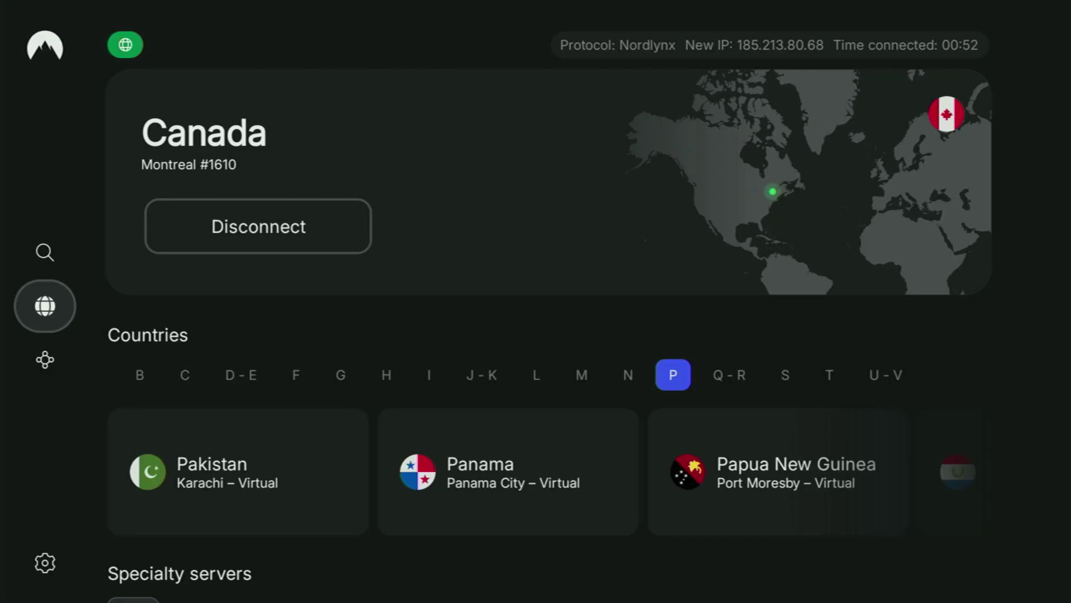
Step: Step through the Q-R, T and U-V countries, then exit to the home screen onto MX Player
key(Right)
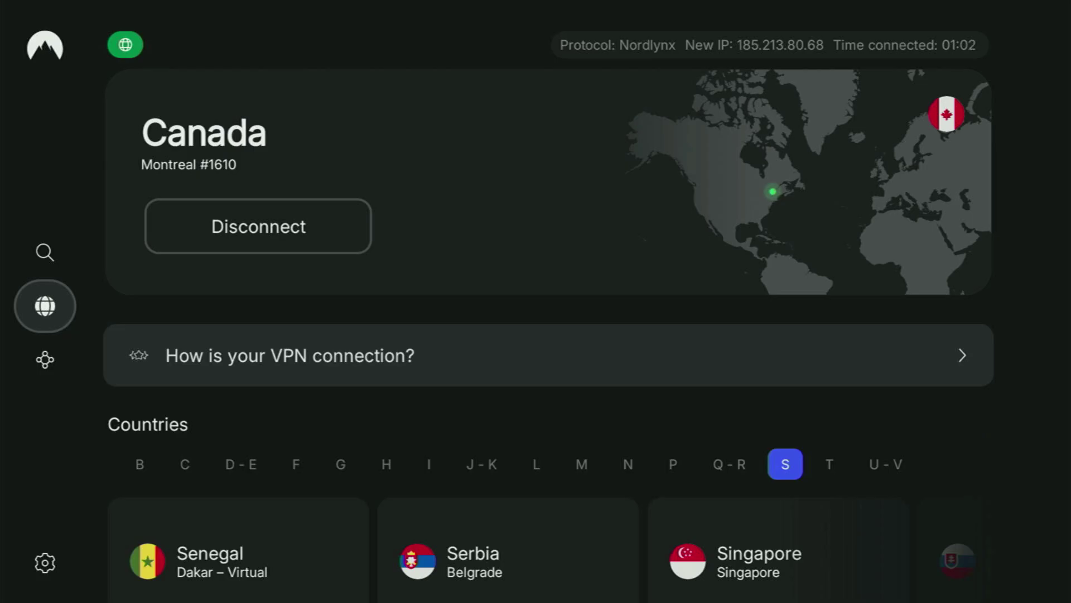
key(Right)
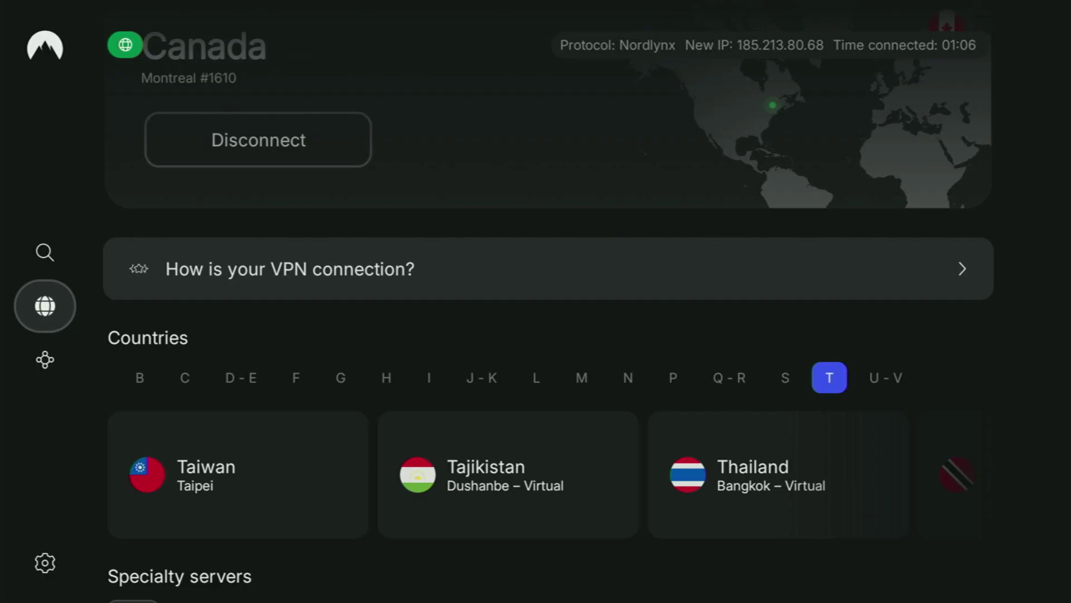
key(Right)
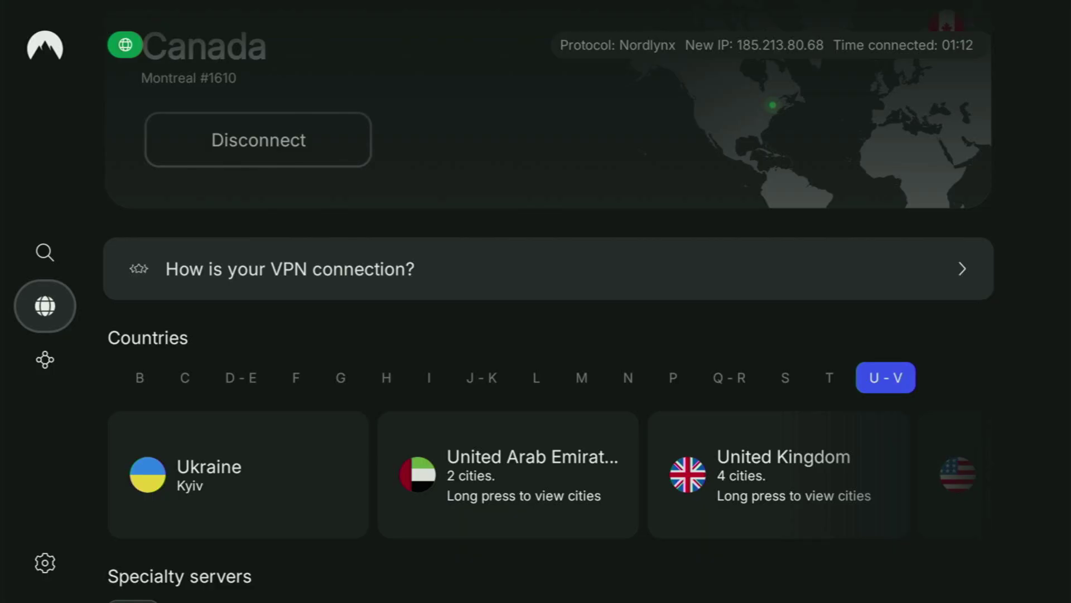
key(Home)
key(Right)
key(Right)
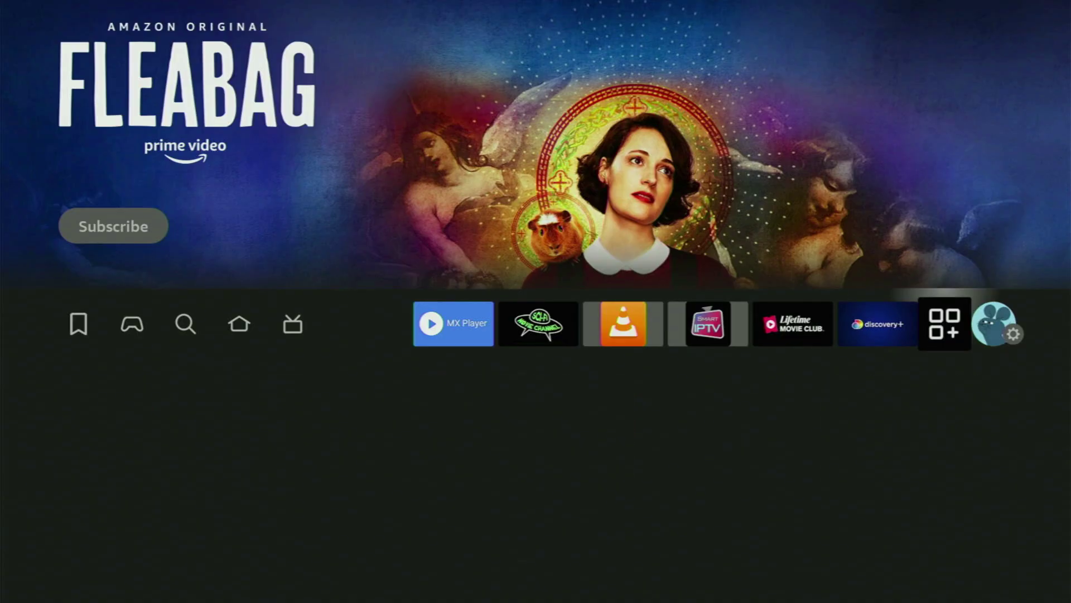
key(Right)
key(Right)
key(Right)
key(Right)
key(Right)
key(Right)
Step: Launch the Downloader app from the full list of apps and channels
key(Return)
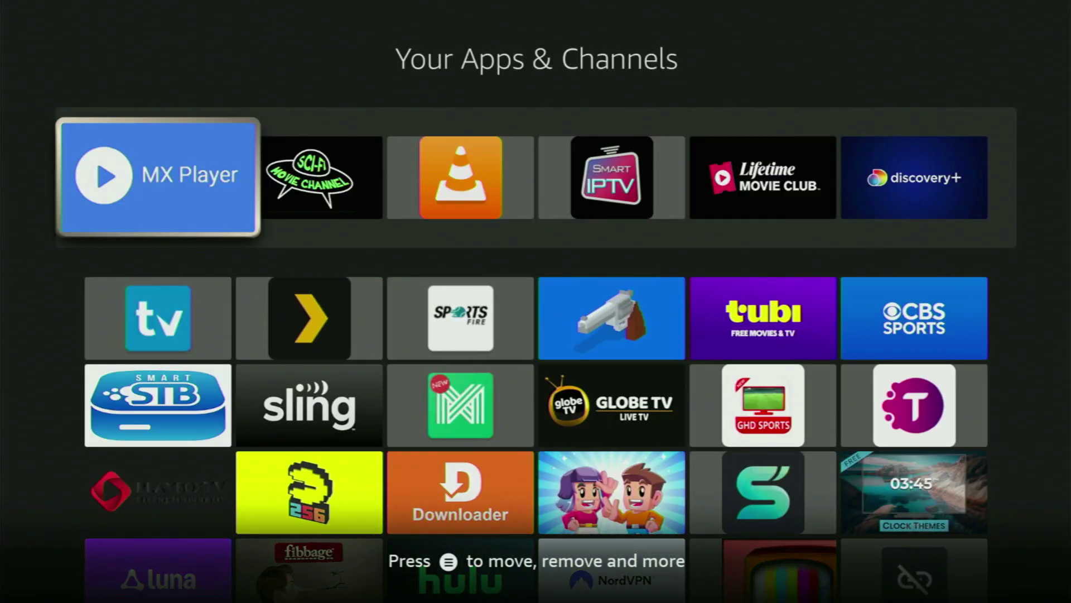
key(Down)
key(Down)
key(Down)
key(Right)
key(Right)
key(Return)
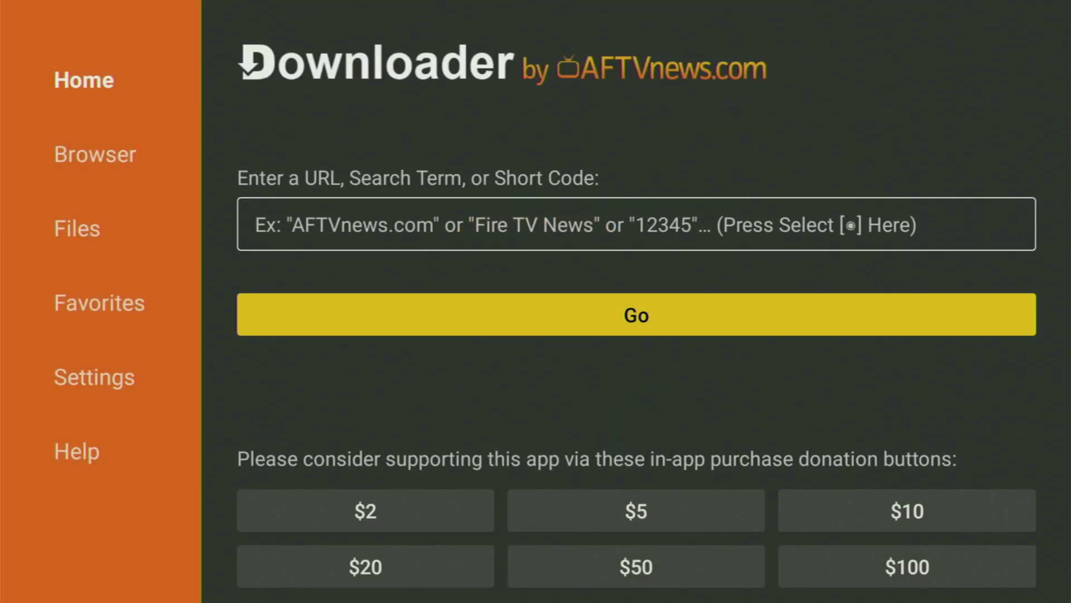
Step: Enter onstream.so in Downloader's URL field using the on-screen keyboard
key(Up)
key(Return)
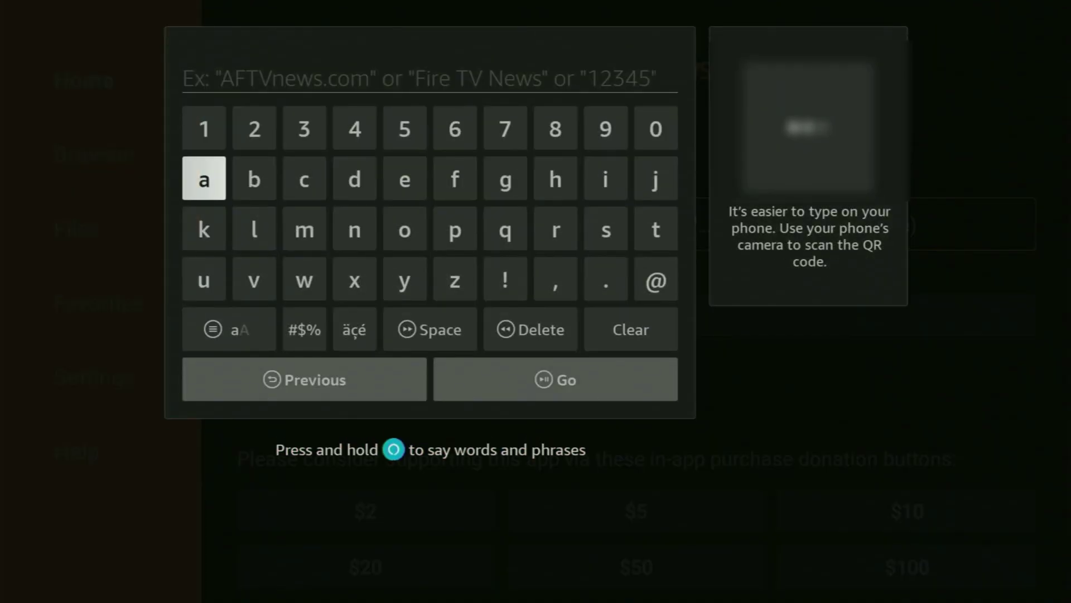
key(Down)
key(Right)
key(Right)
key(Right)
key(Right)
key(Return)
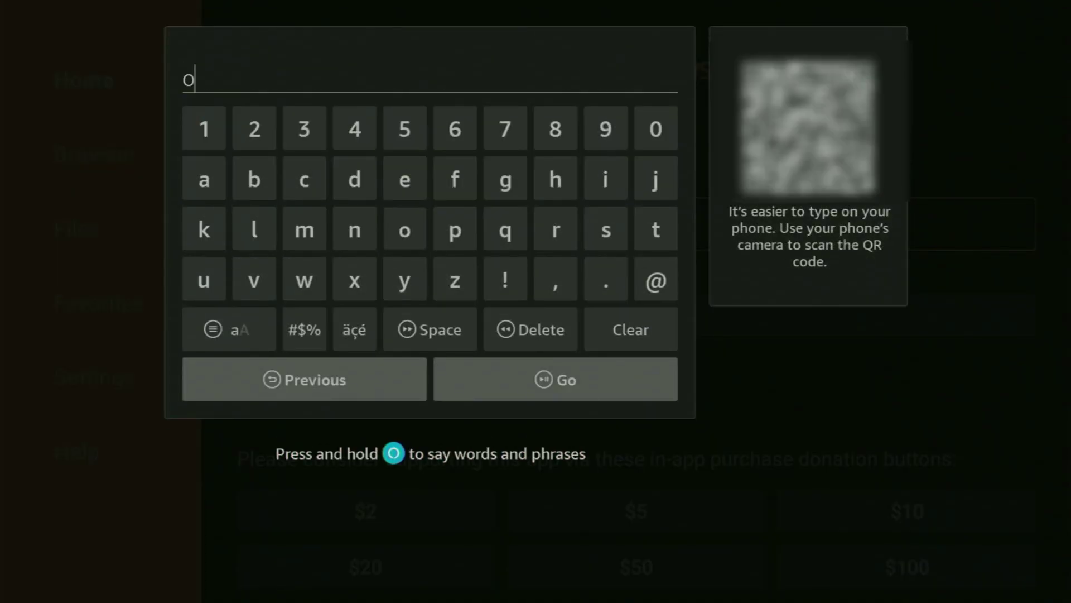
key(Left)
key(Return)
key(Right)
key(Right)
key(Right)
key(Right)
key(Right)
key(Return)
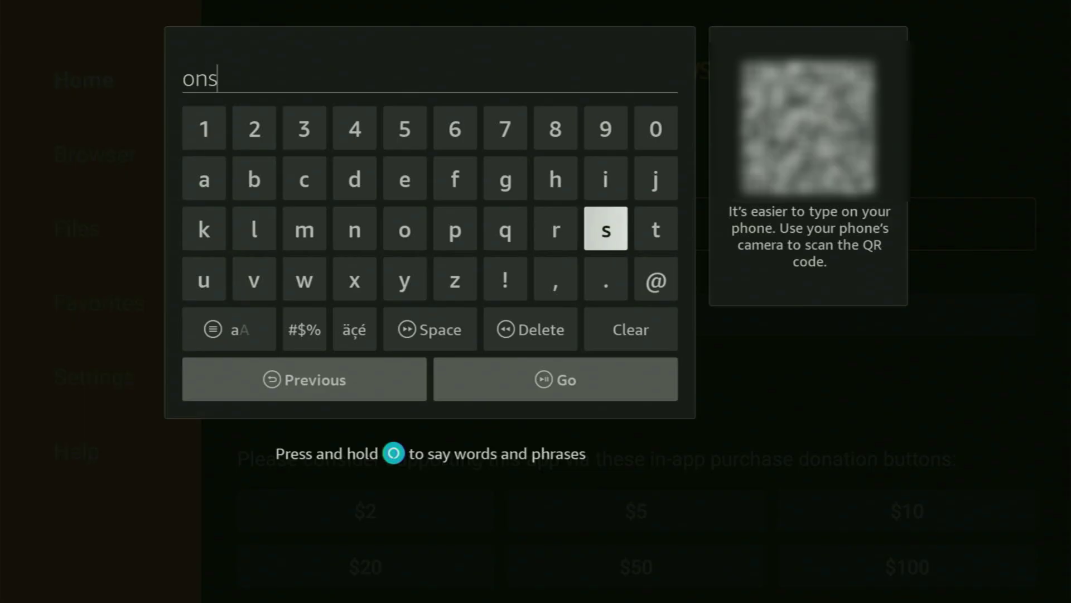
key(Right)
key(Return)
key(Left)
key(Left)
key(Return)
key(Up)
key(Left)
key(Left)
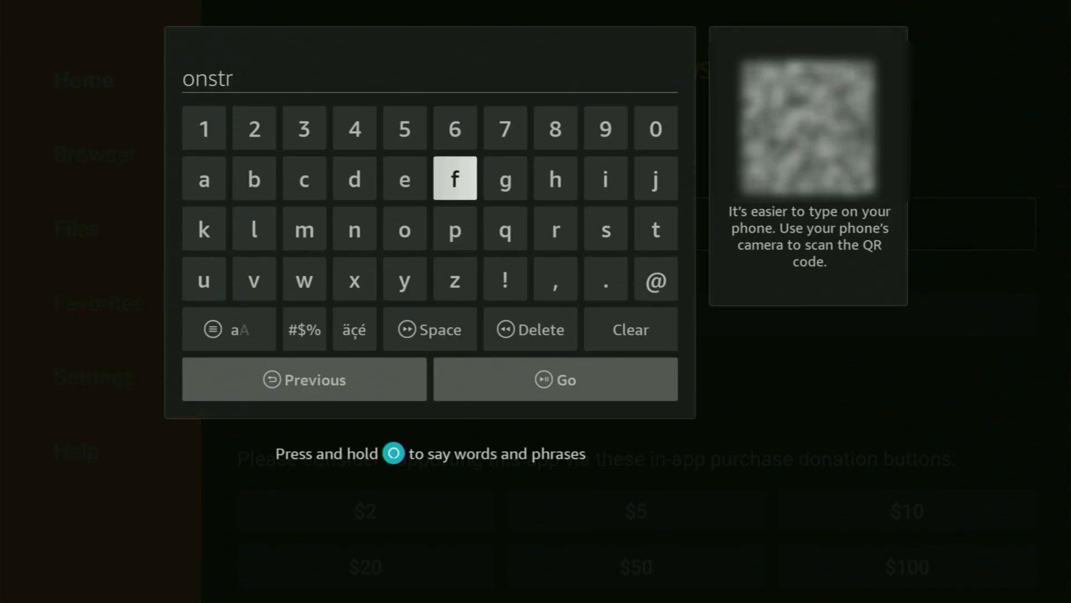
key(Left)
key(Return)
key(Left)
key(Left)
key(Left)
key(Left)
key(Return)
key(Down)
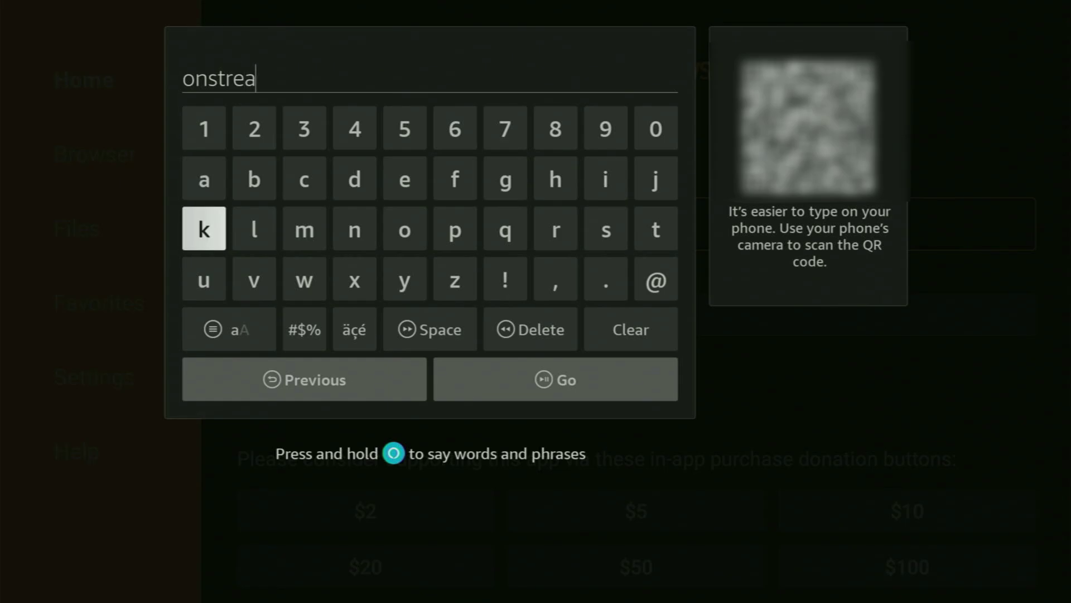
key(Right)
key(Right)
key(Return)
key(Down)
key(Right)
key(Right)
key(Right)
key(Right)
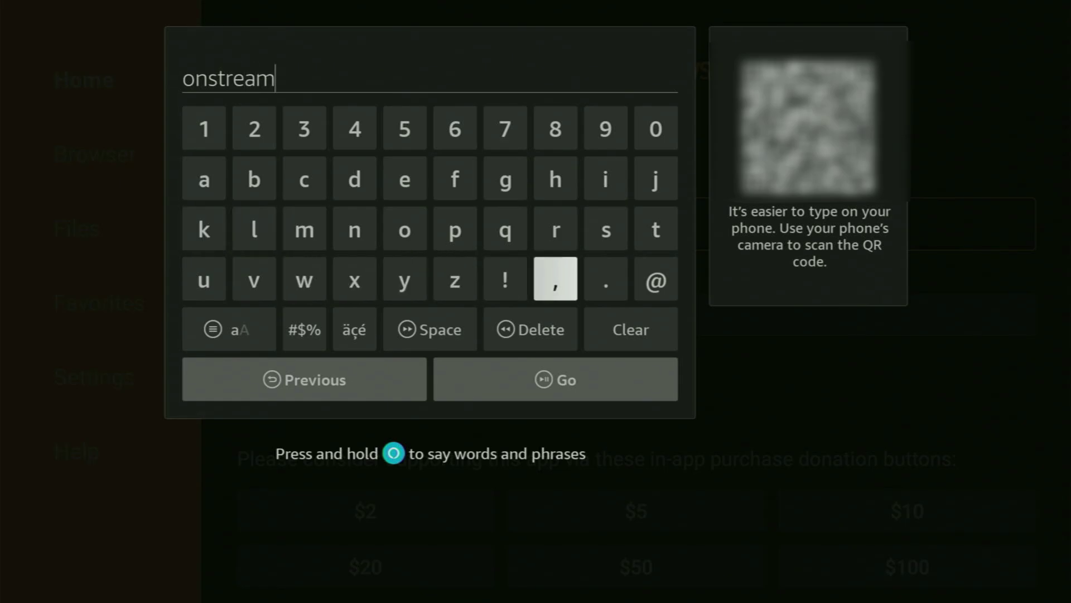
key(Right)
key(Return)
key(Up)
key(Return)
key(Left)
key(Left)
key(Left)
key(Left)
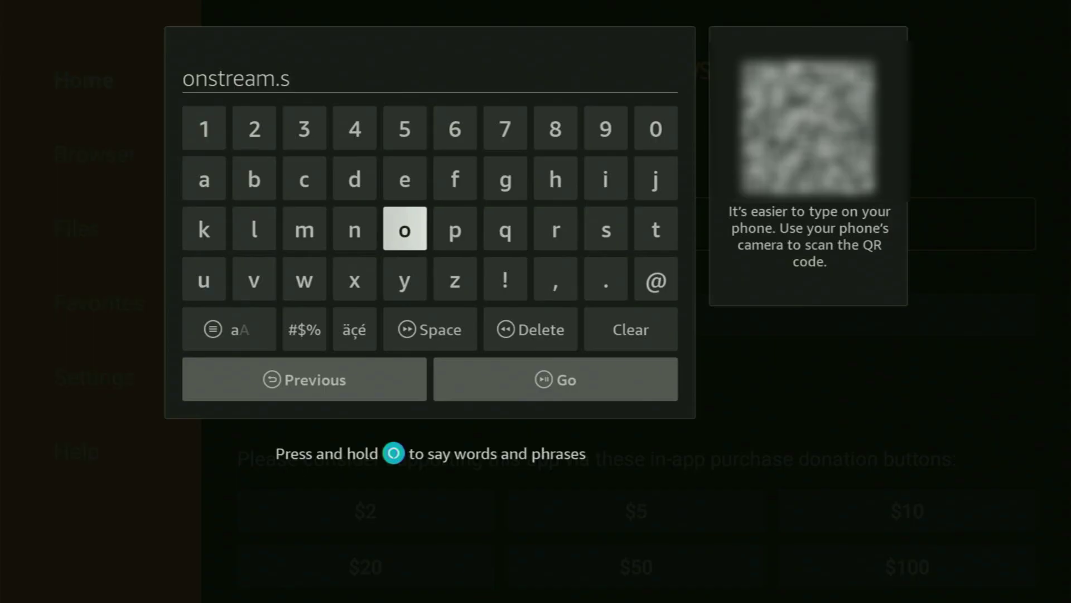
key(Return)
Step: Submit the onstream.so address with Go
key(Down)
key(Down)
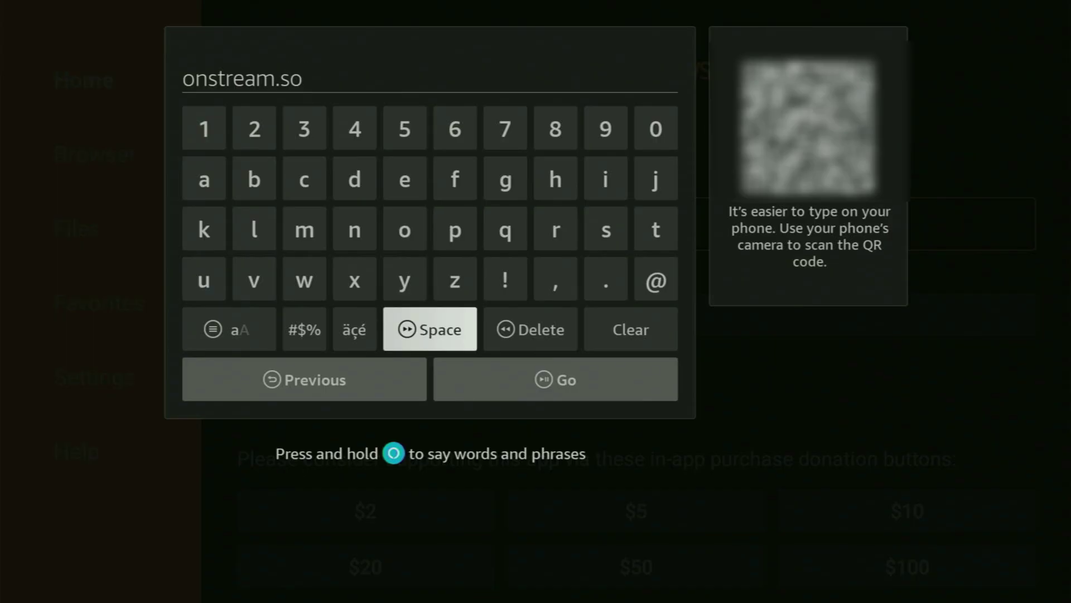
key(Down)
key(Right)
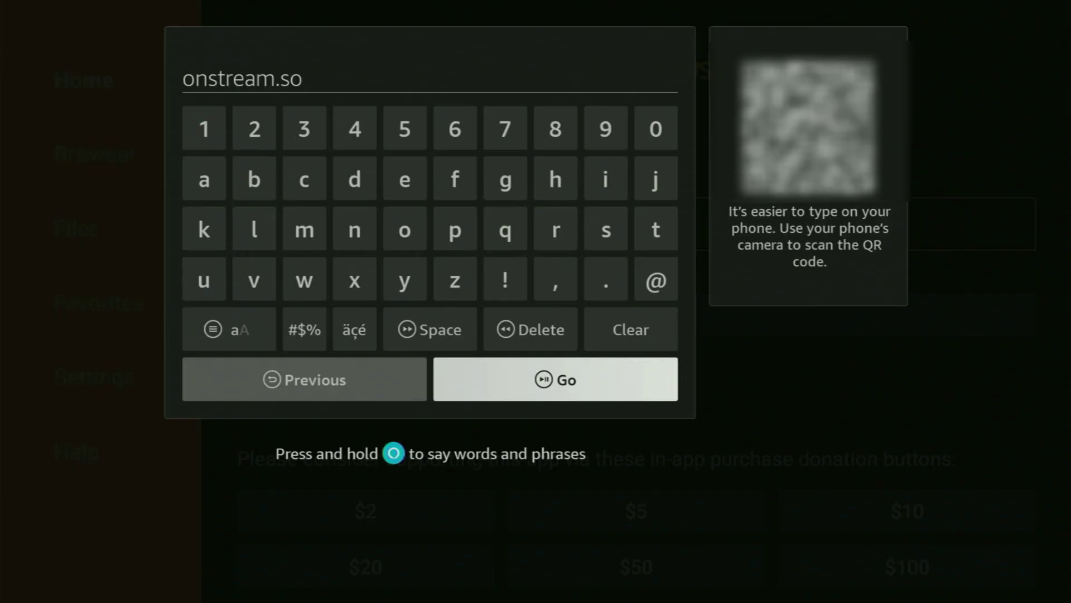
key(Return)
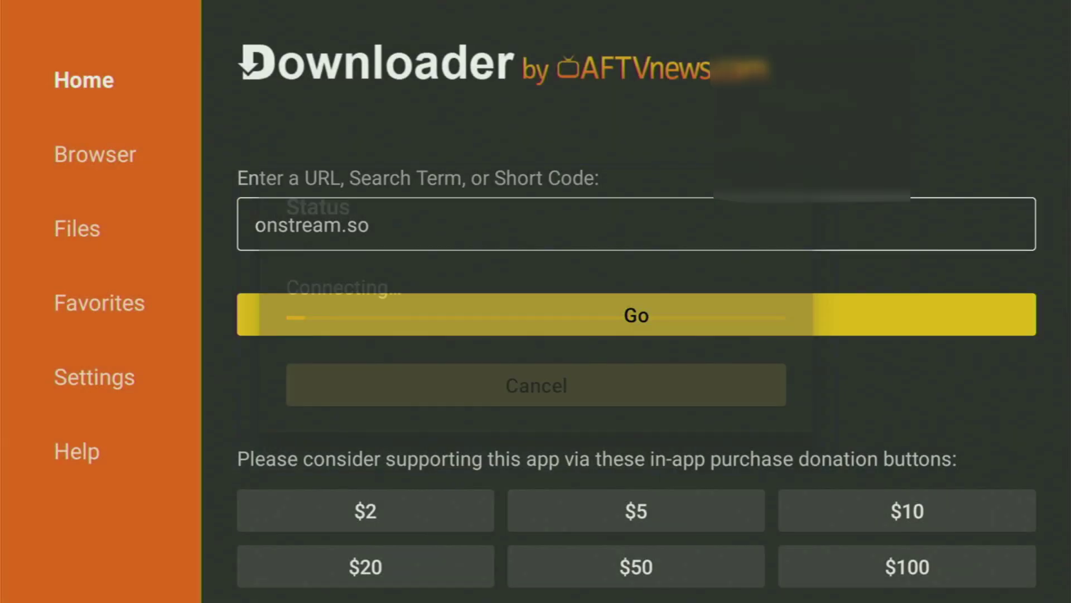
Step: Load onstream.so and download the 'OnStream for android TV' APK from its Download OnStream section
key(Return)
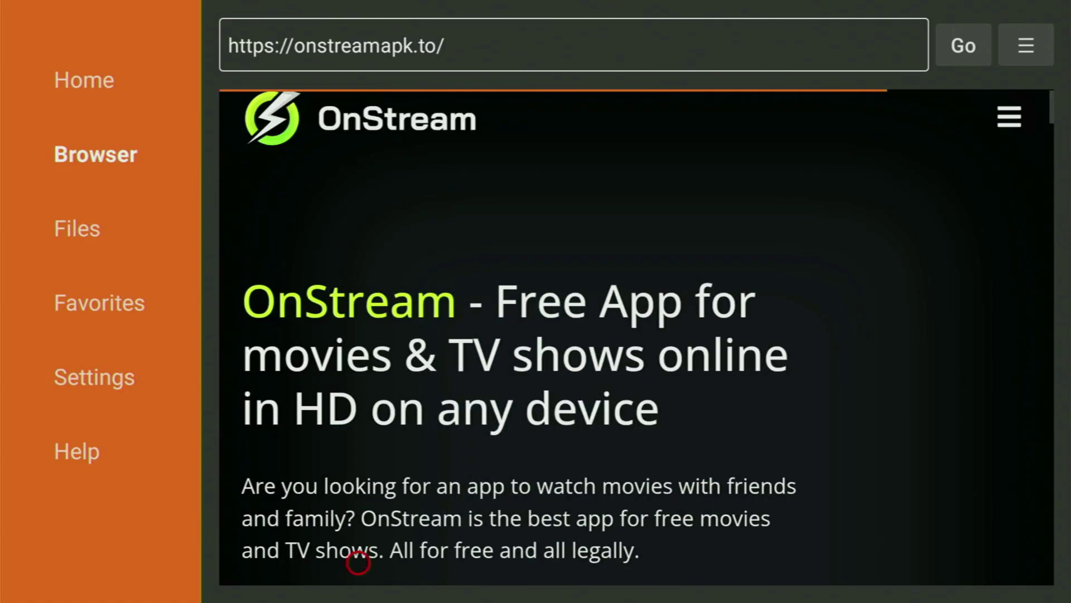
scroll(358, 562, down, 5)
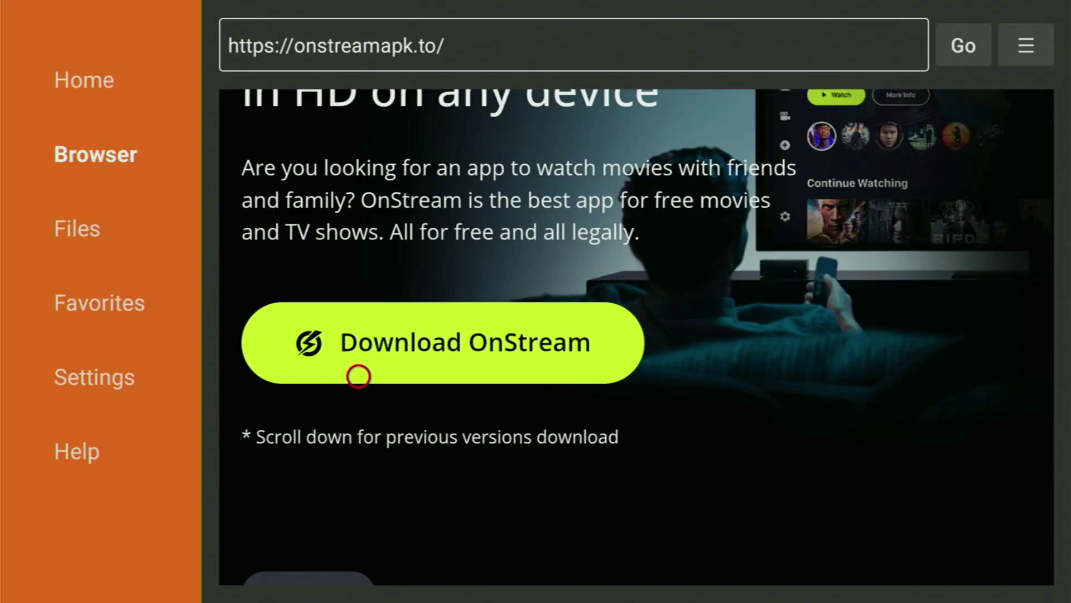
click(358, 376)
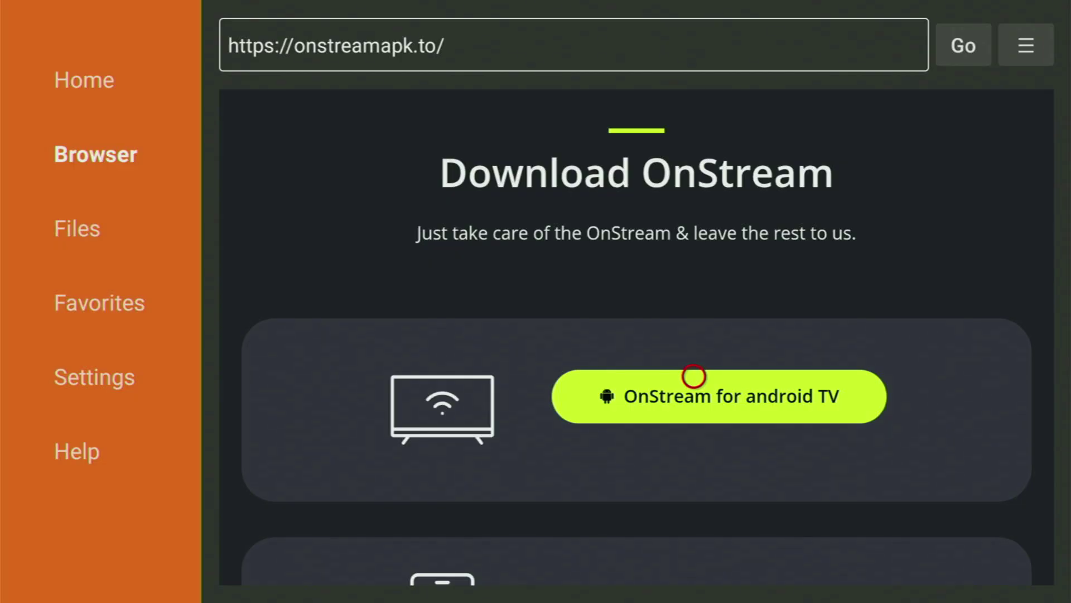
click(694, 377)
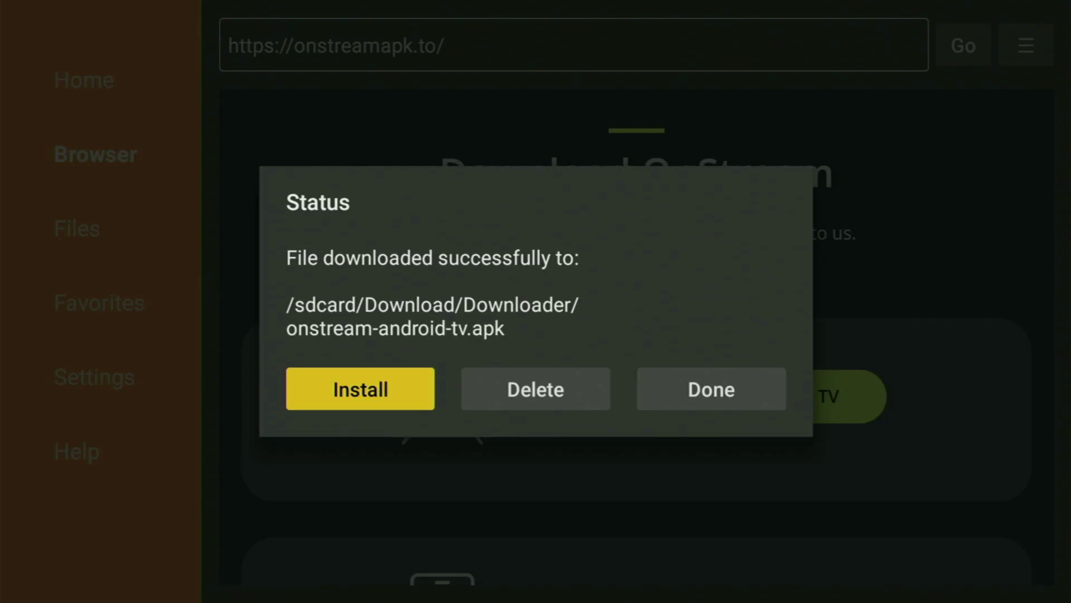
Step: Install the downloaded OnStream APK and close the installer with Done
key(Return)
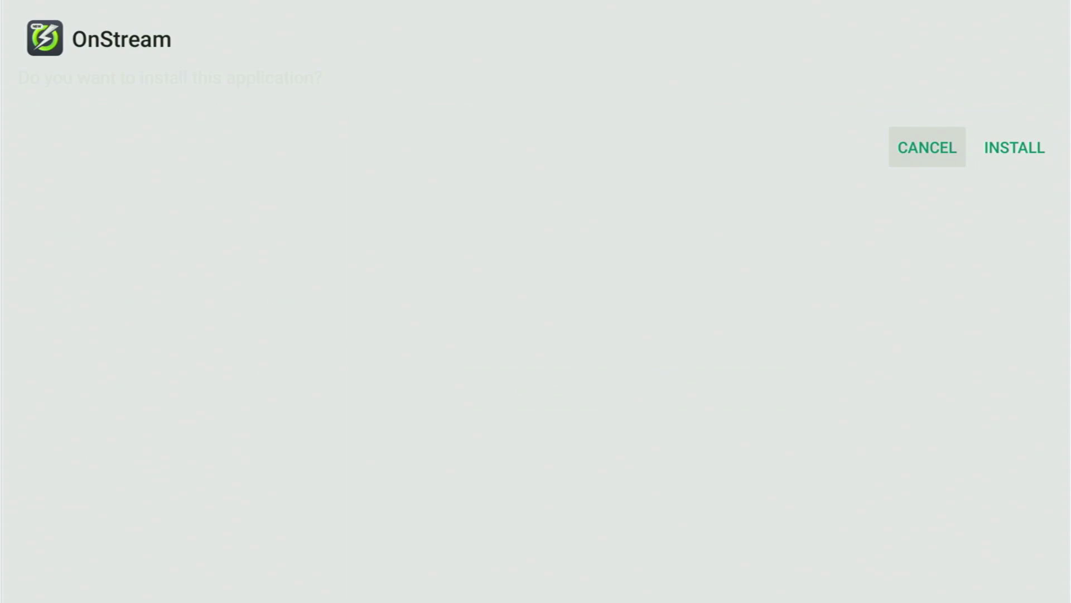
key(Right)
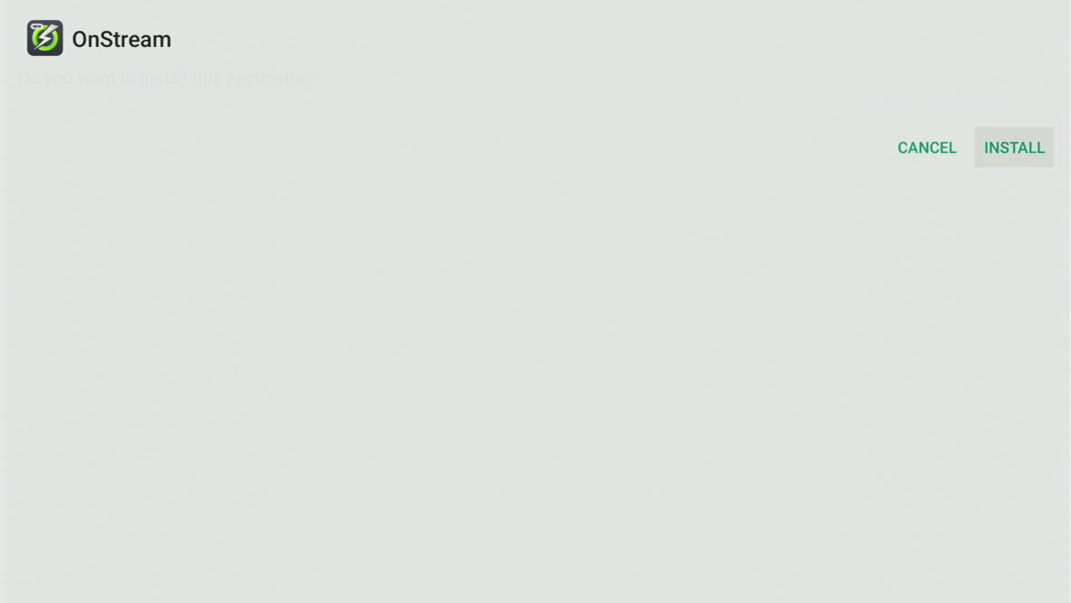
key(Return)
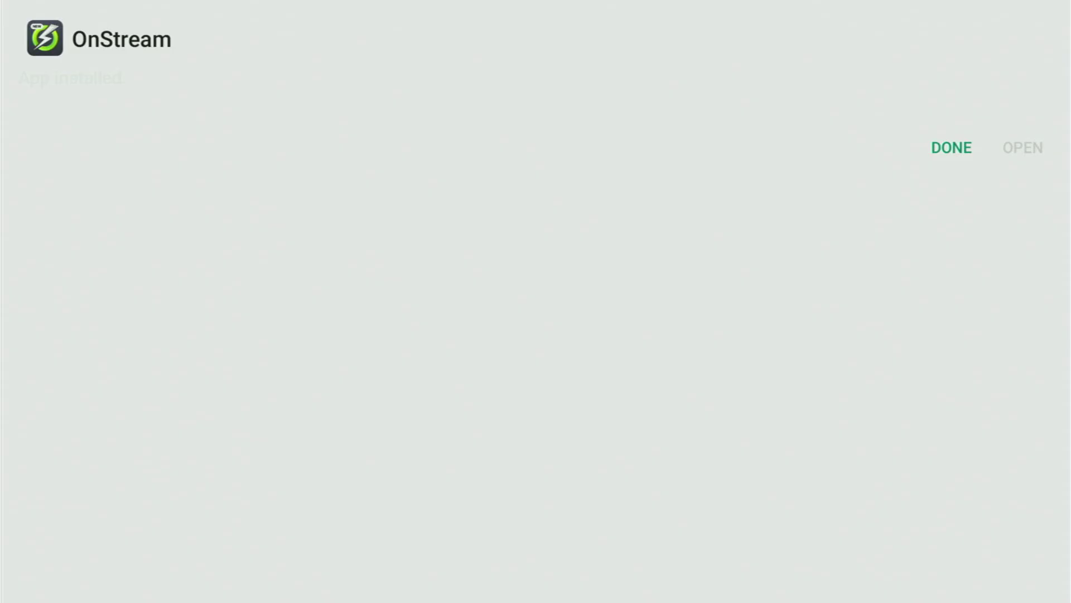
key(Down)
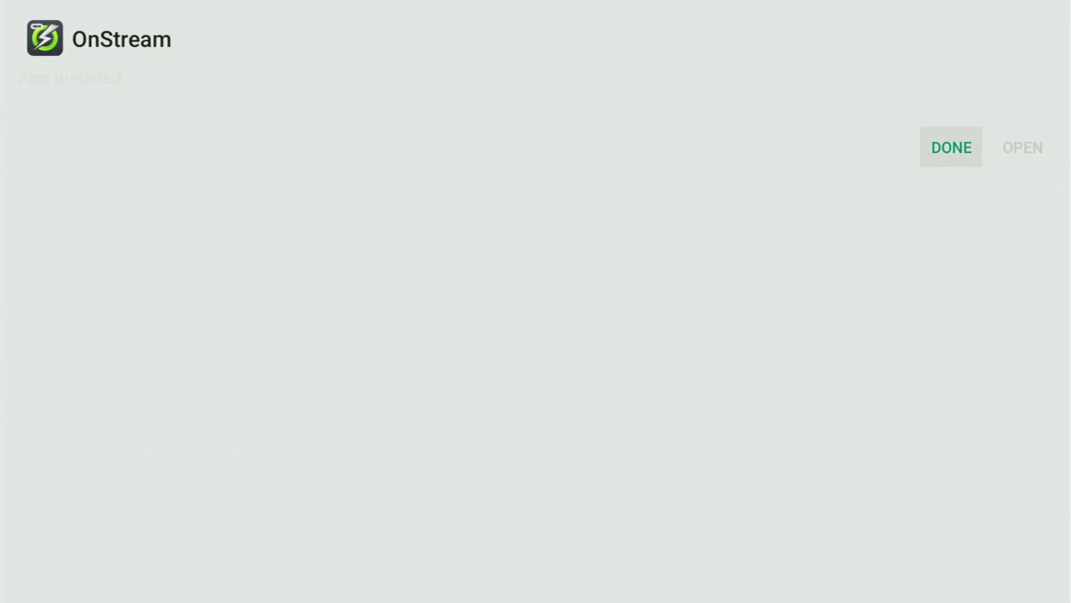
key(Return)
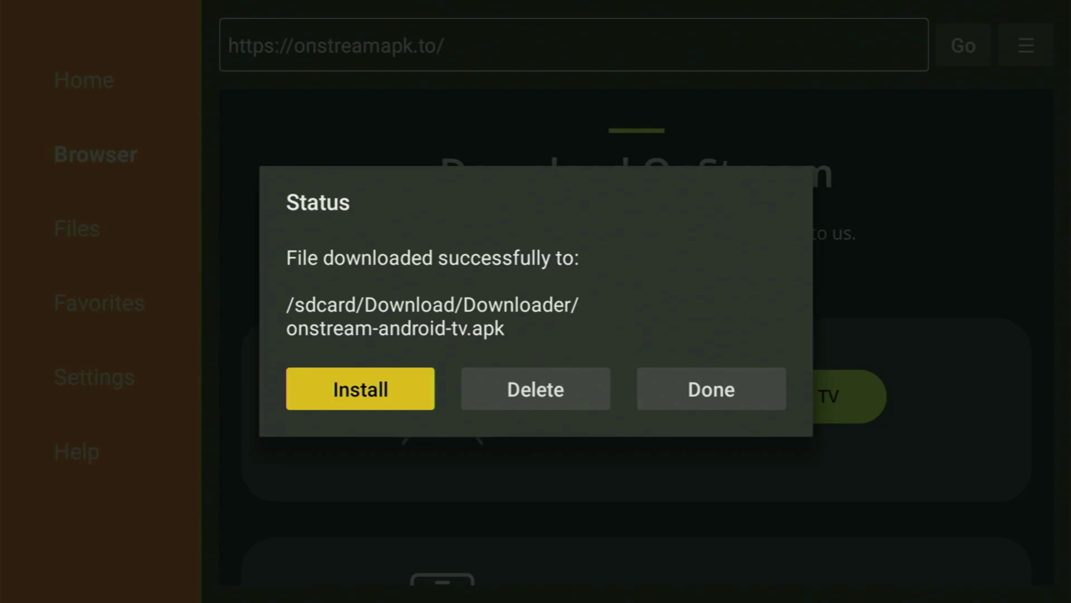
Step: Delete the OnStream APK file and return to the Fire TV home screen
key(Right)
key(Return)
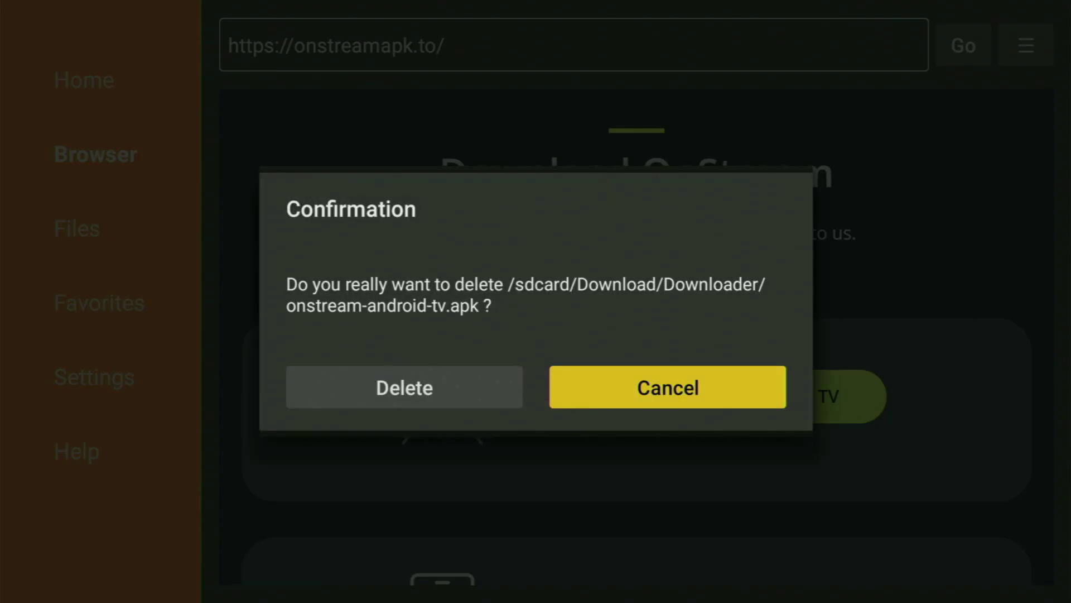
key(Left)
key(Return)
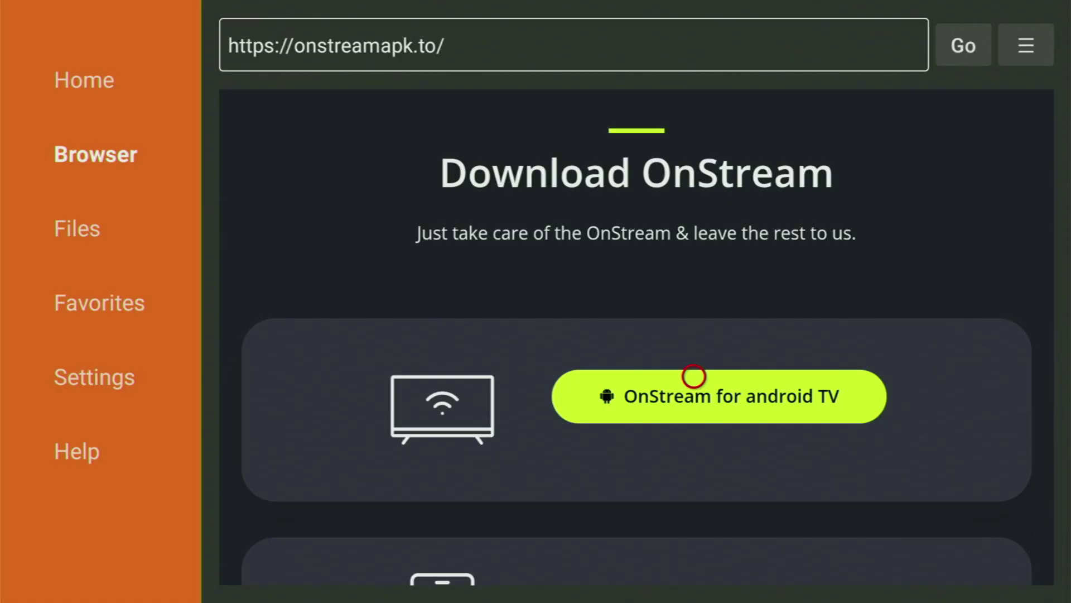
key(Home)
key(Right)
Step: Move OnStream to the front of Your Apps & Channels and review the rearranged grid
key(Right)
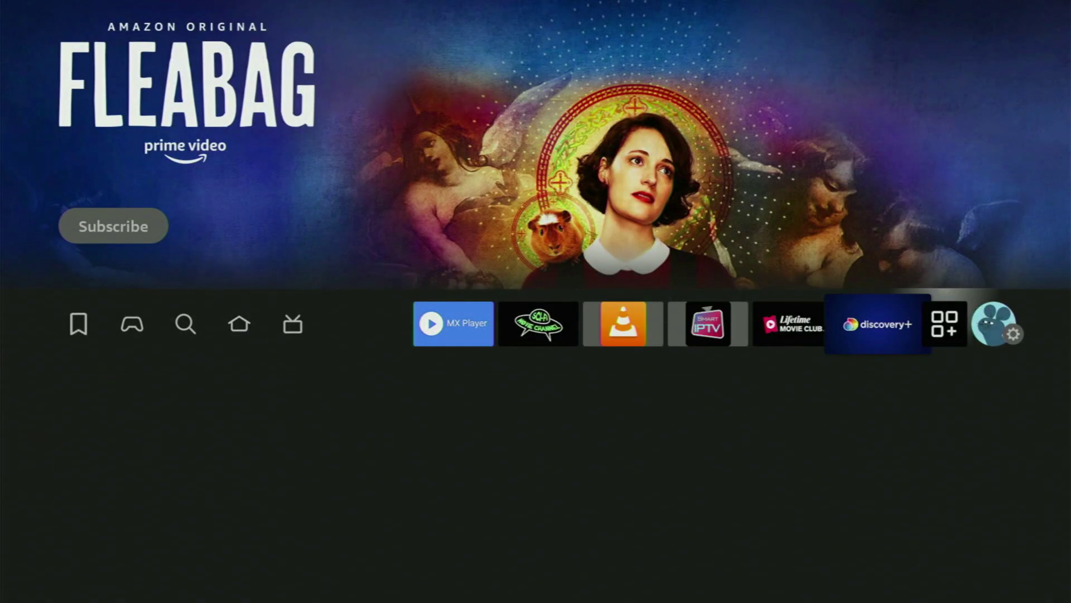
key(Right)
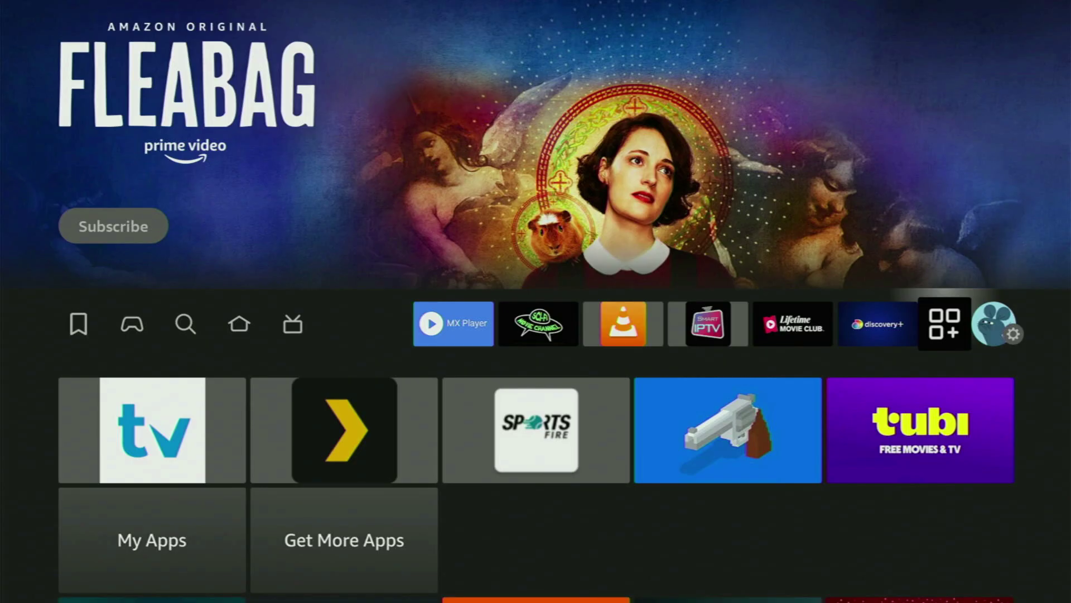
key(Return)
key(Down)
key(Down)
key(Down)
key(Down)
key(Down)
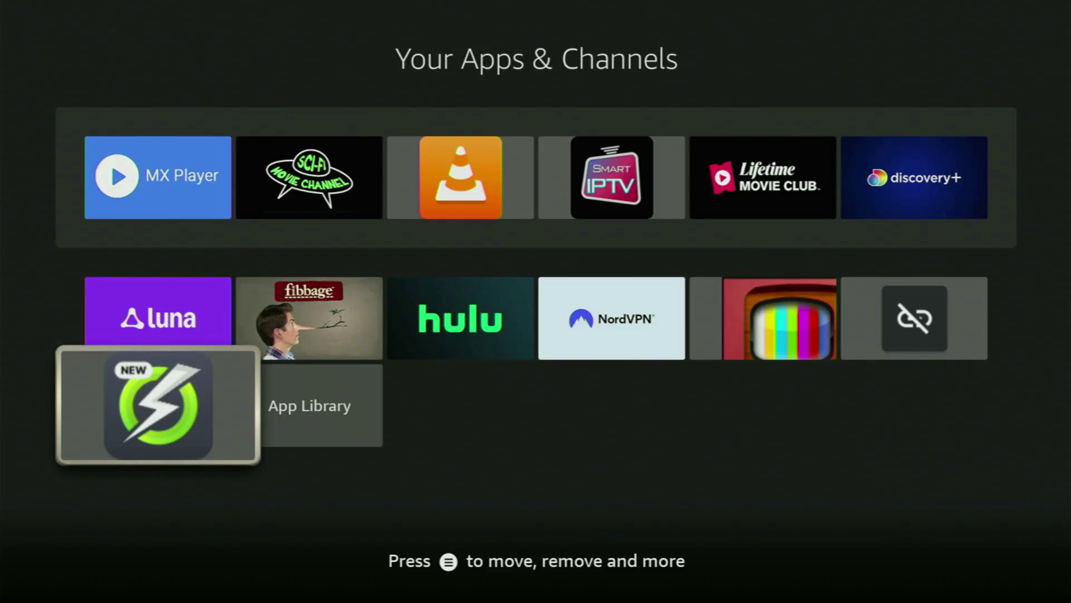
key(Menu)
key(Down)
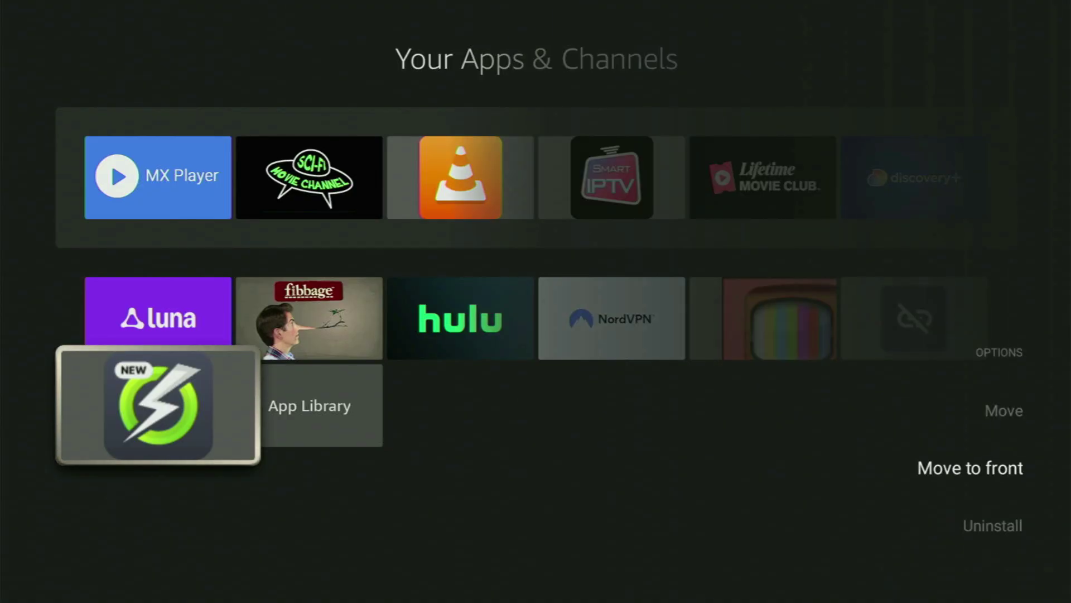
key(Return)
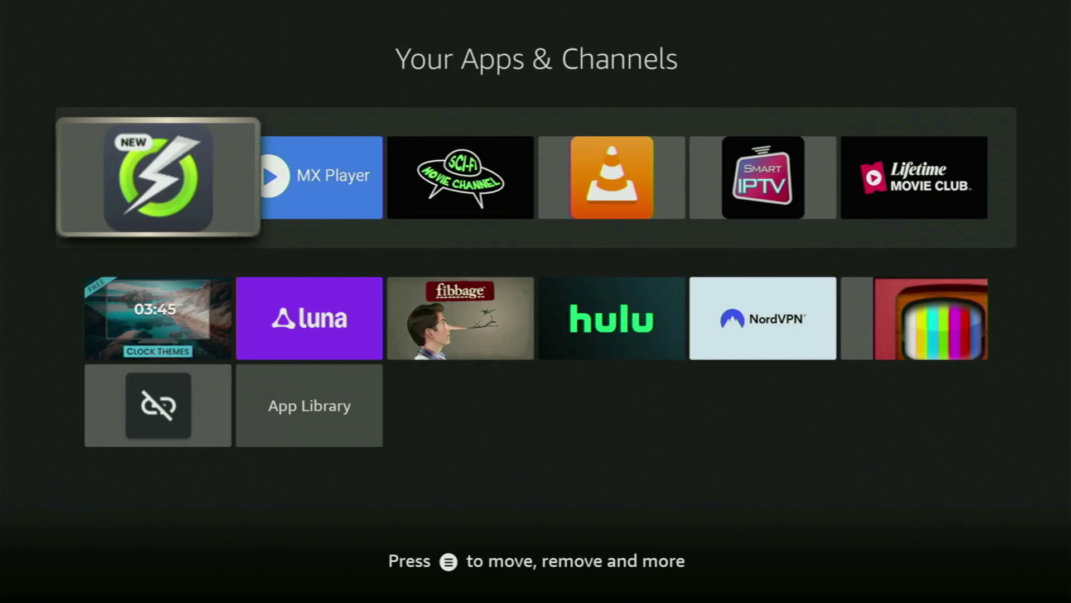
key(Down)
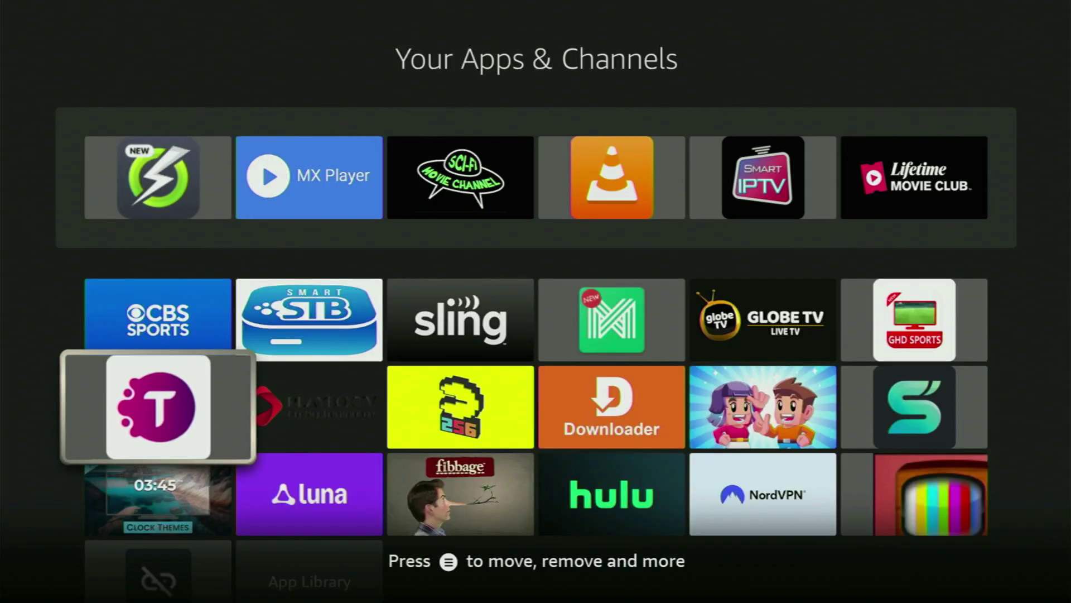
key(Right)
key(Right)
key(Right)
key(Right)
key(Down)
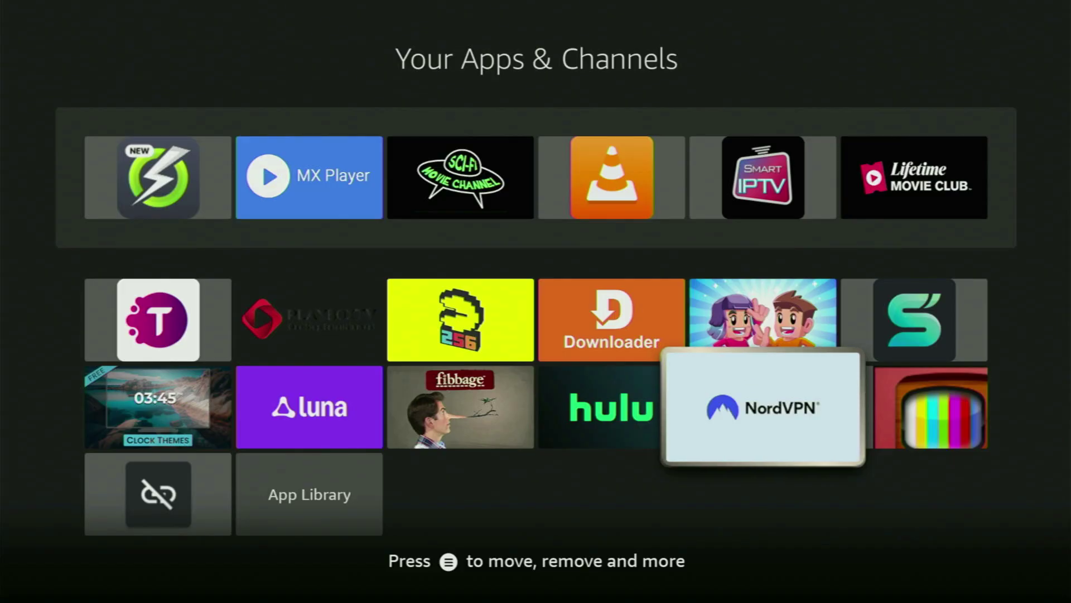
key(Up)
key(Up)
key(Up)
key(Up)
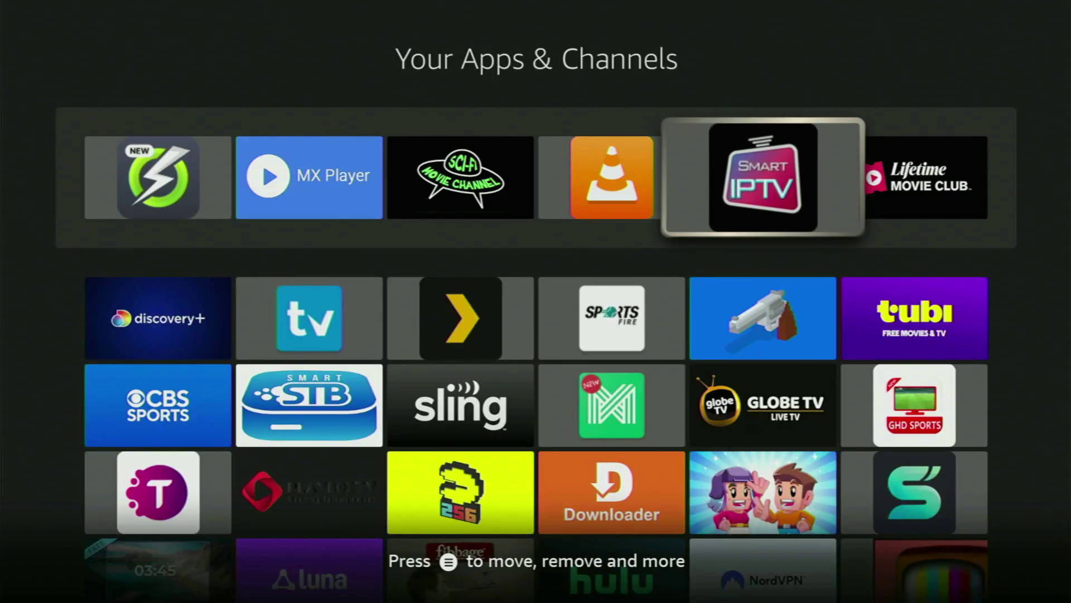
key(Left)
key(Left)
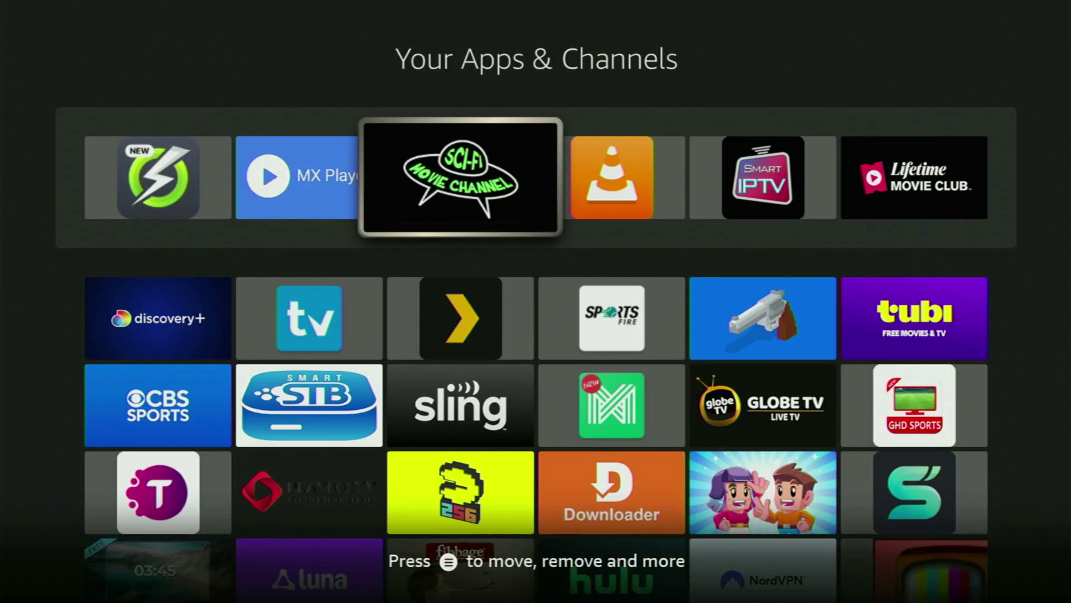